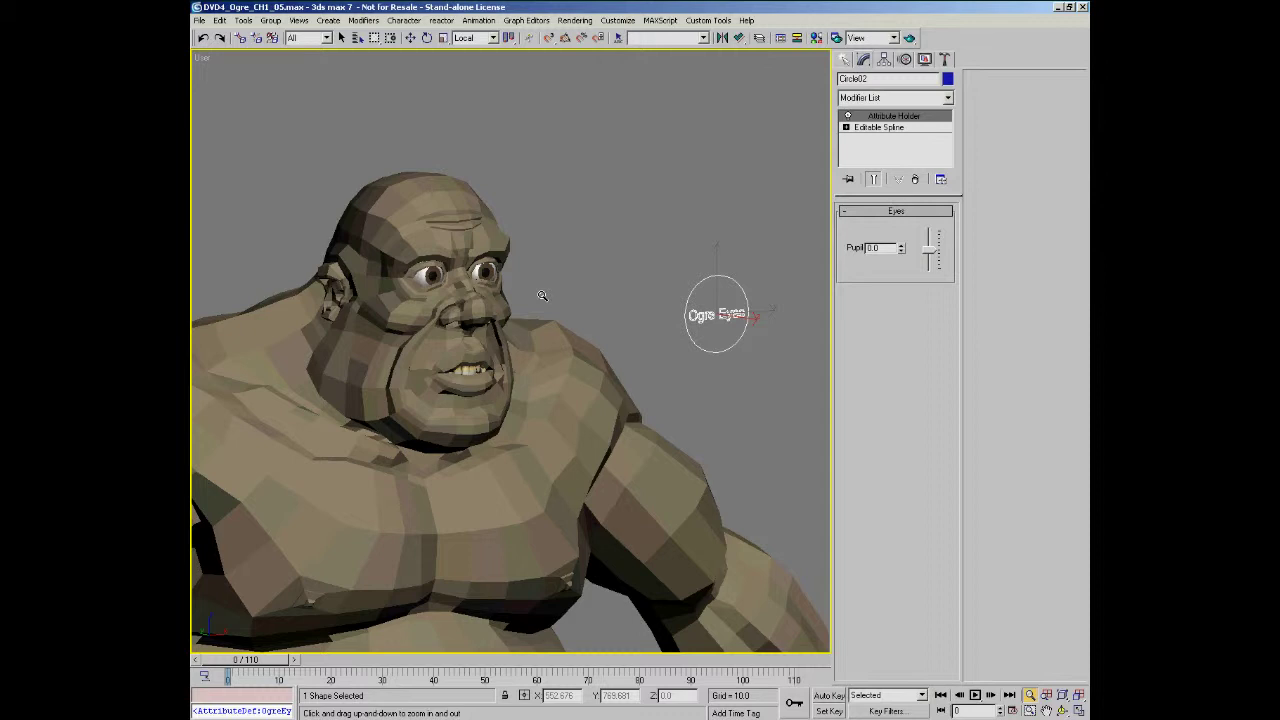
- Create a text shape reading "R" above the ogre's head in the front view
right_click(771, 334)
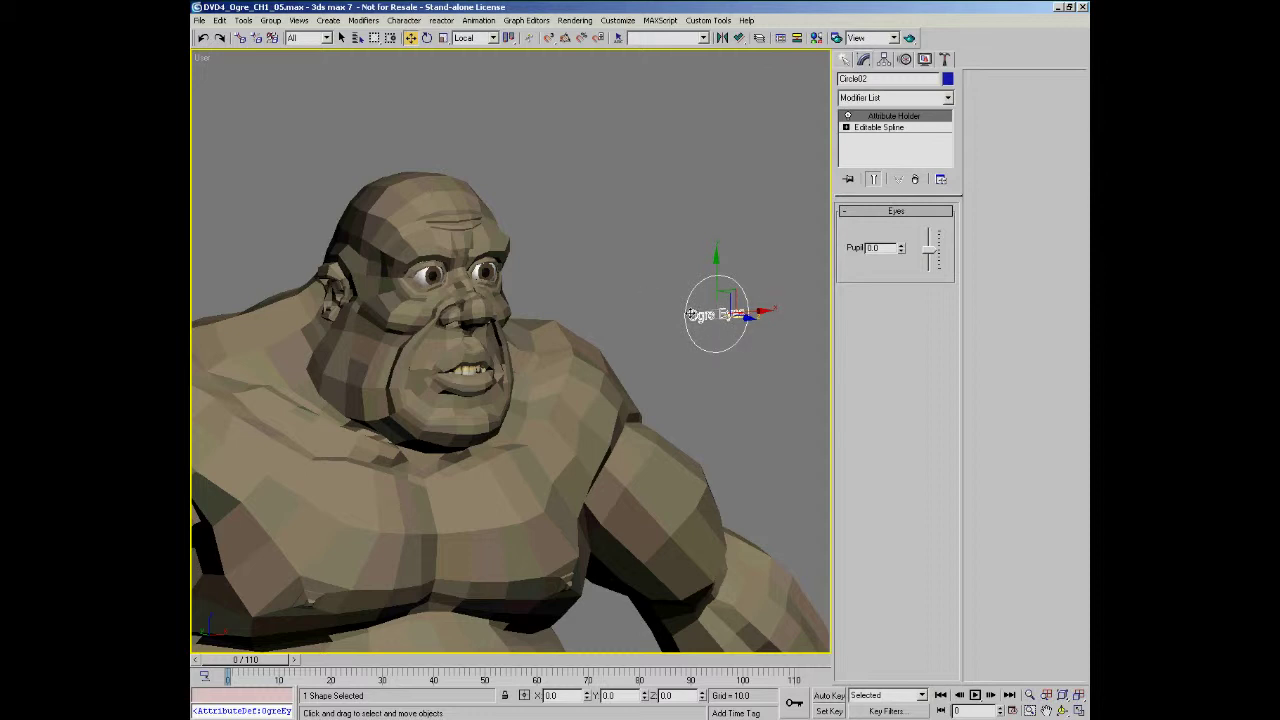
key("f")
middle_click_drag(516, 391, 548, 513)
key("alt+z")
left_click_drag(537, 237, 554, 149)
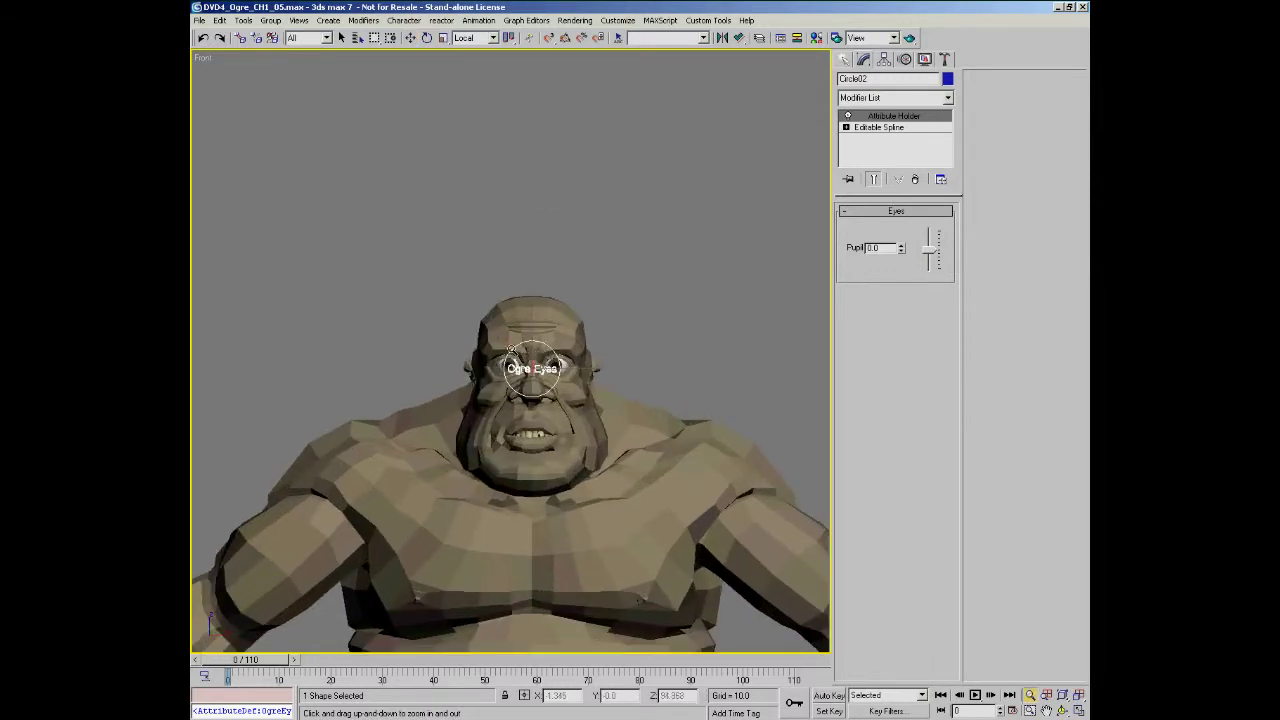
left_click_drag(522, 317, 563, 309)
key("w")
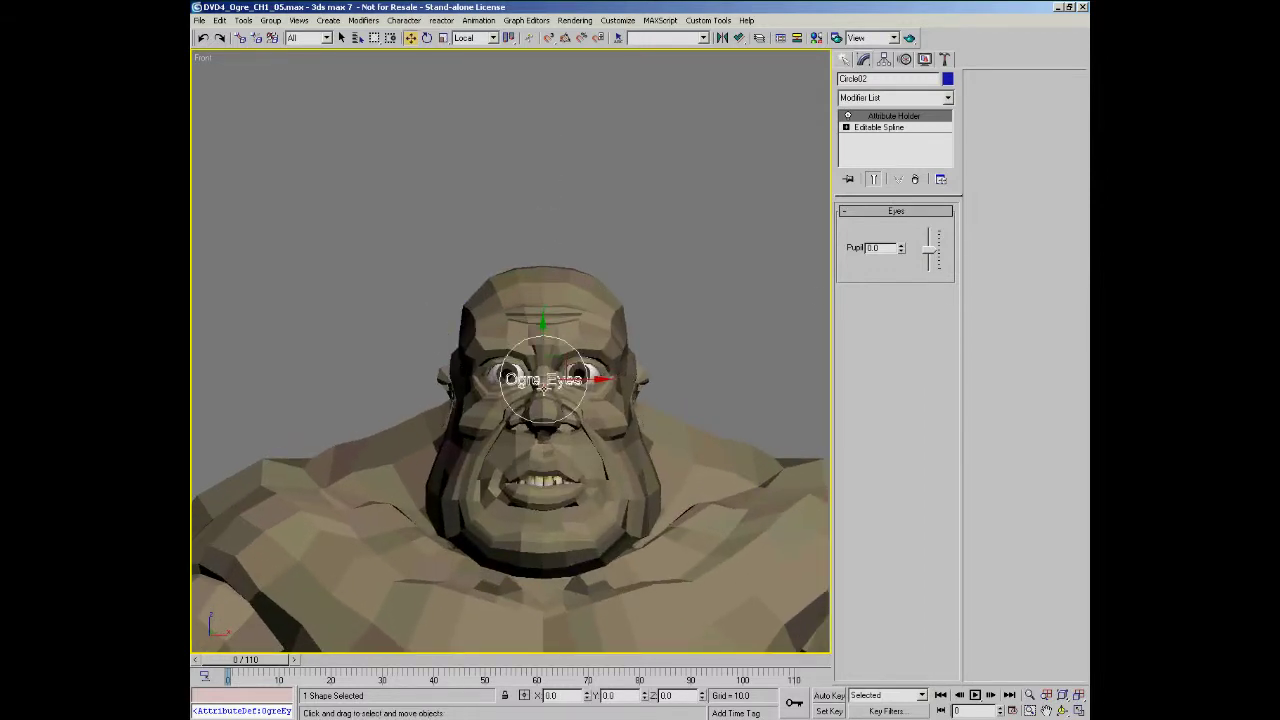
left_click(846, 62)
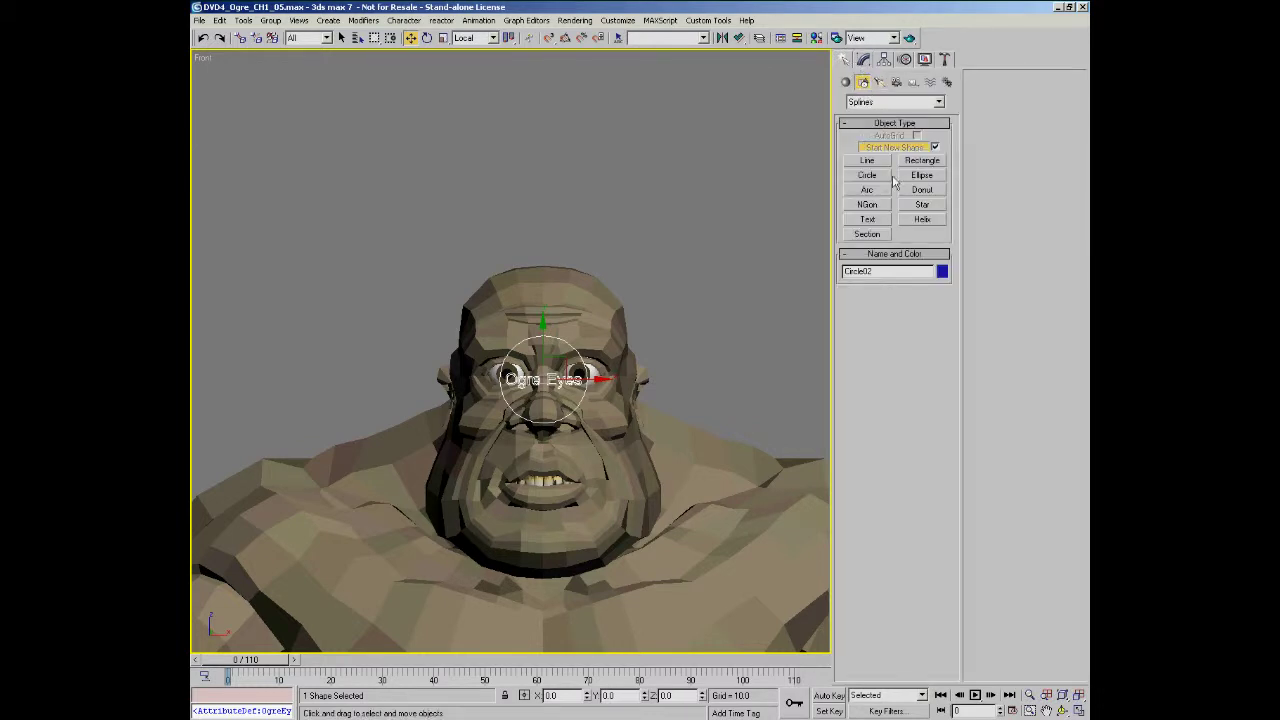
left_click(867, 219)
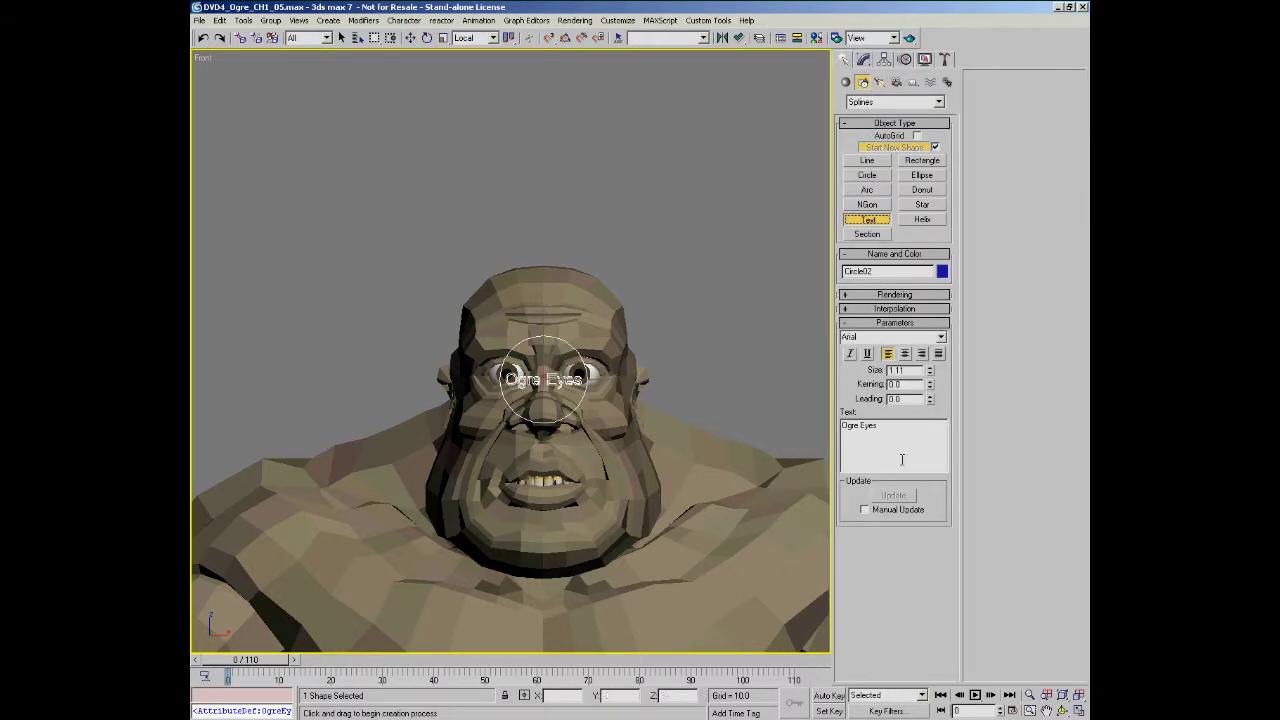
left_click_drag(891, 427, 808, 428)
type("R")
left_click(508, 220)
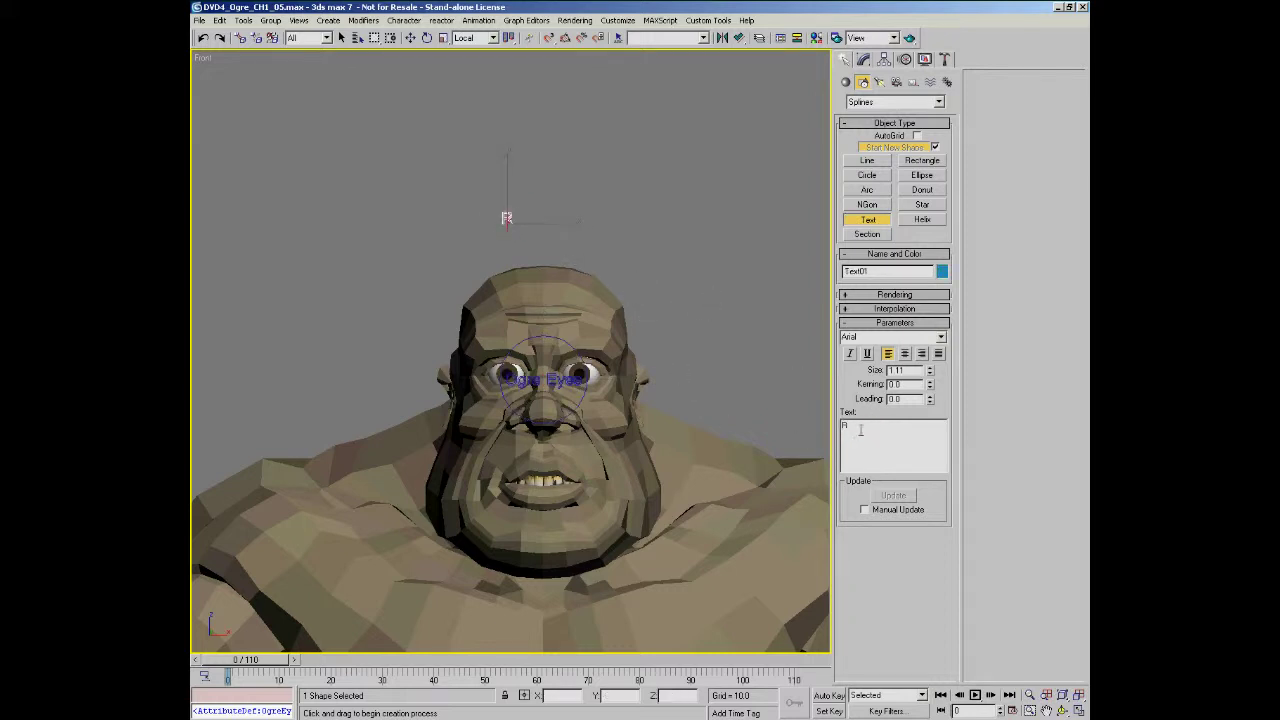
- Set the size of the R text shape to 2
left_click_drag(916, 370, 881, 372)
type("2")
key("Return")
left_click(866, 60)
- Create a second text shape reading "L" beside the R above the ogre's head
left_click(845, 61)
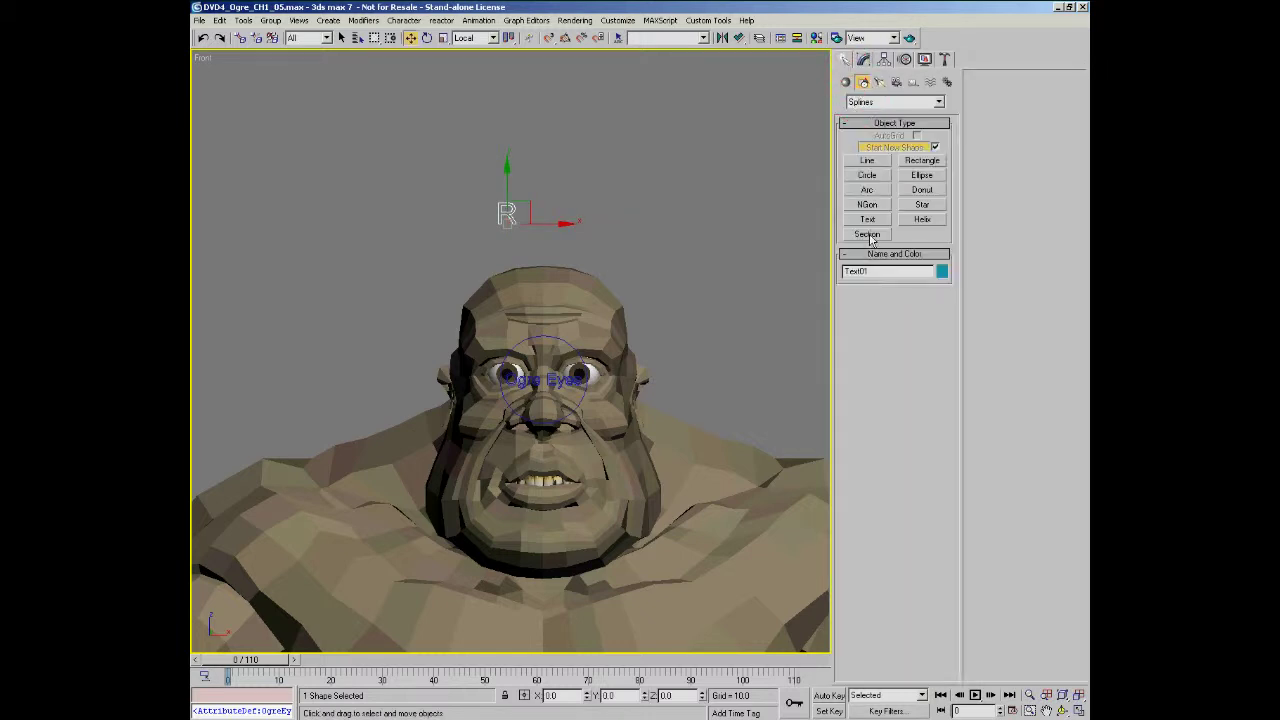
left_click(867, 219)
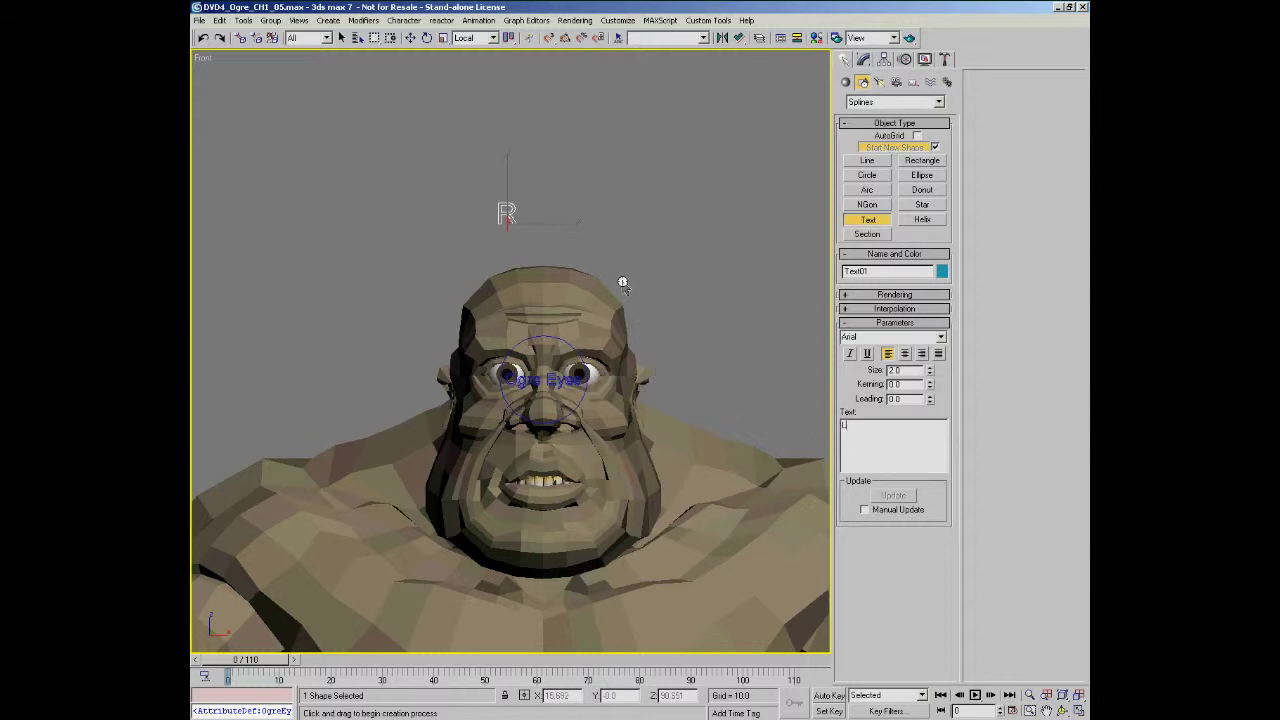
left_click(567, 215)
left_click(878, 220)
right_click(586, 232)
- Select both letter shapes and center their pivots to the objects
left_click(507, 195, "ctrl")
key("w")
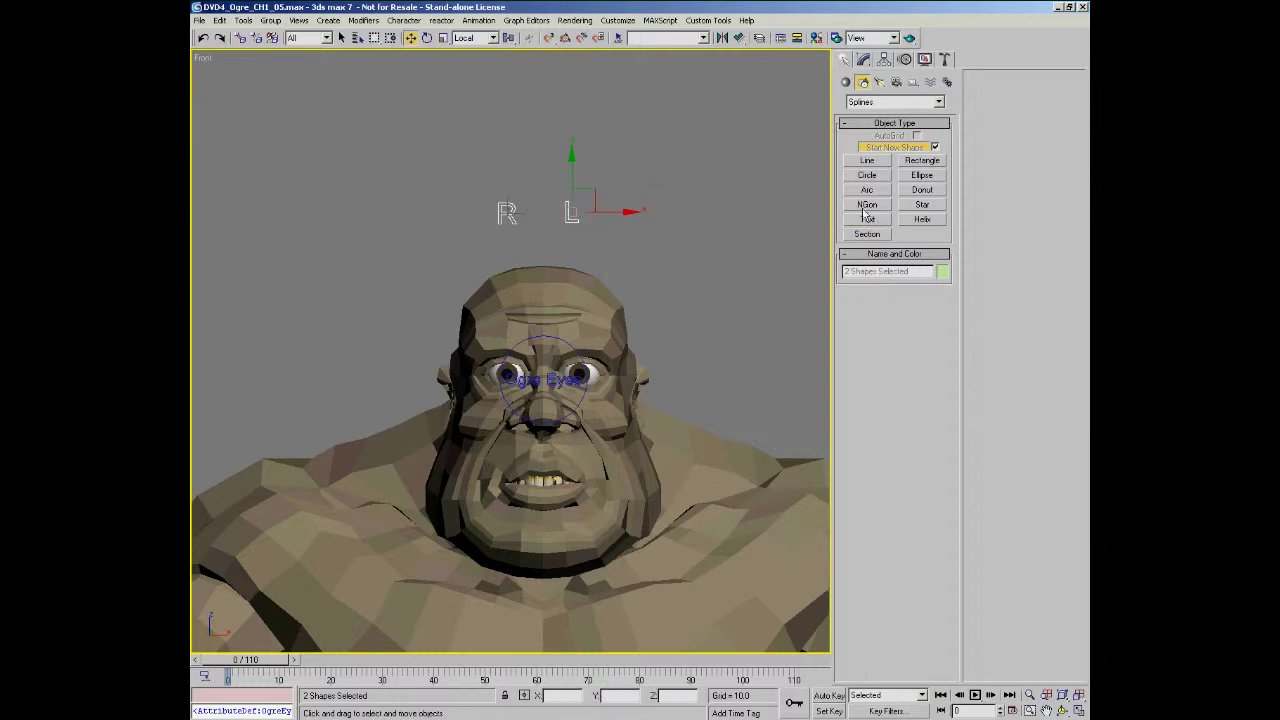
left_click(884, 59)
left_click(895, 148)
left_click(905, 220)
left_click(905, 150)
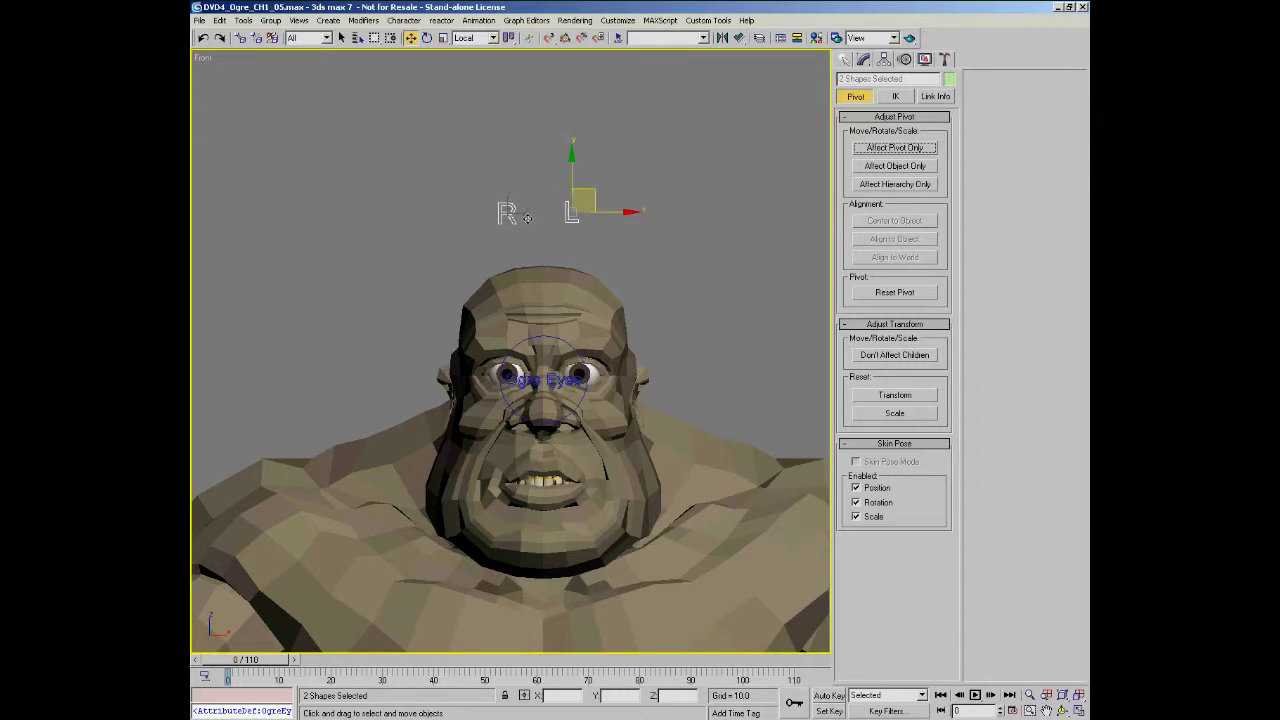
- Align both letters to the Ogre Eyes circle in X, Y and Z position, pivot point to pivot point
key("alt+z")
left_click_drag(528, 218, 527, 190)
right_click(538, 205)
right_click(624, 258)
left_click(655, 245)
middle_click_drag(657, 245, 310, 303, "alt")
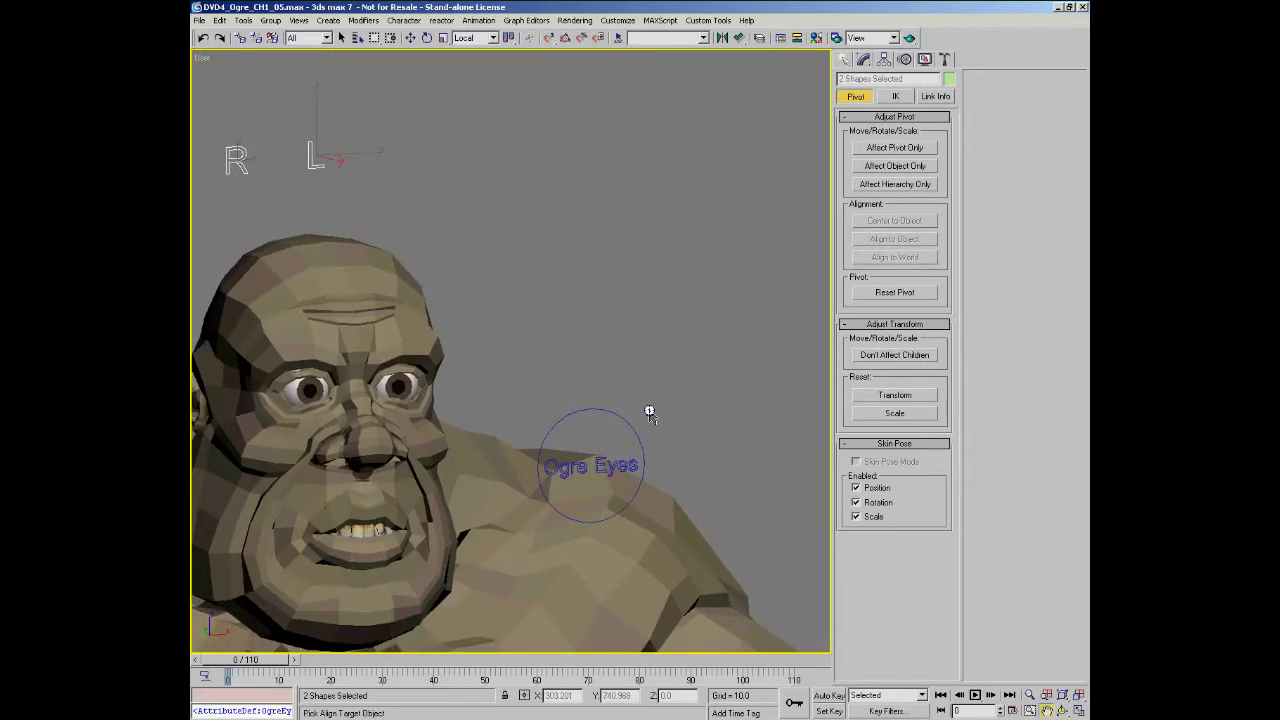
left_click(633, 427)
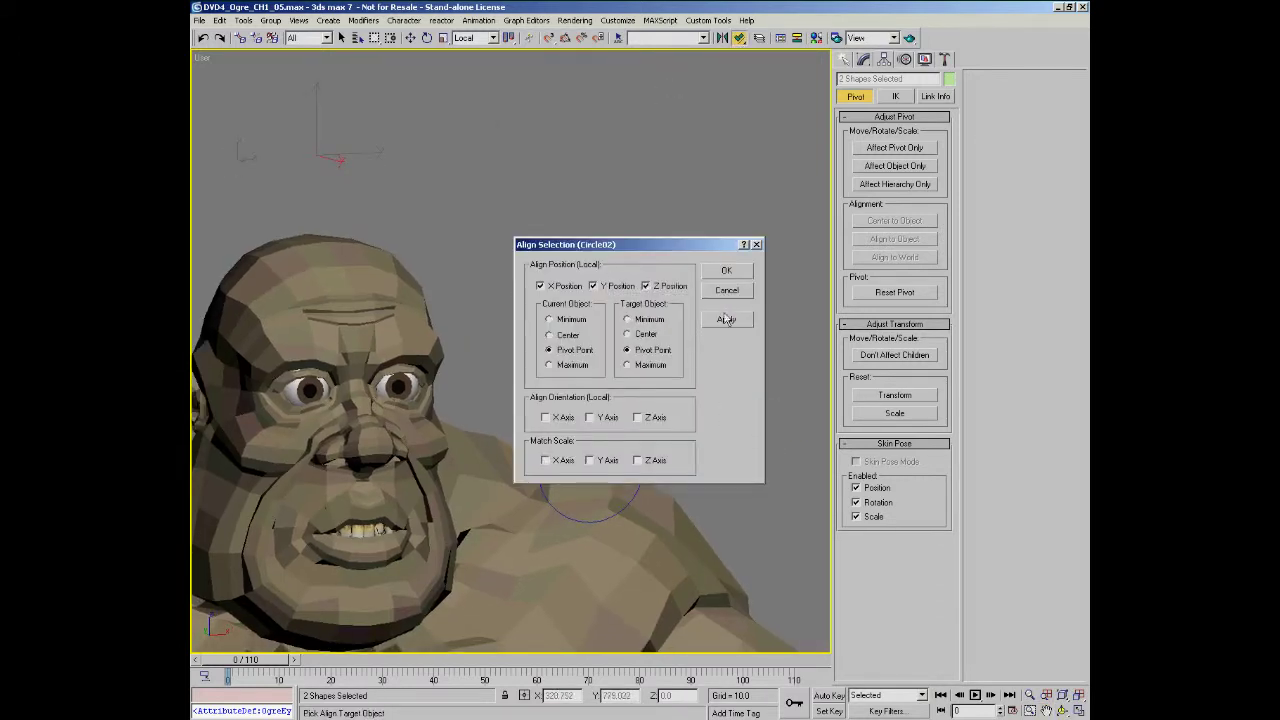
left_click(738, 275)
- Separate the letters horizontally, moving the R to the left edge of the Ogre Eyes circle and the L to its right edge
middle_click_drag(690, 306, 689, 183)
middle_click_drag(596, 375, 751, 180, "ctrl+alt")
left_click(569, 246)
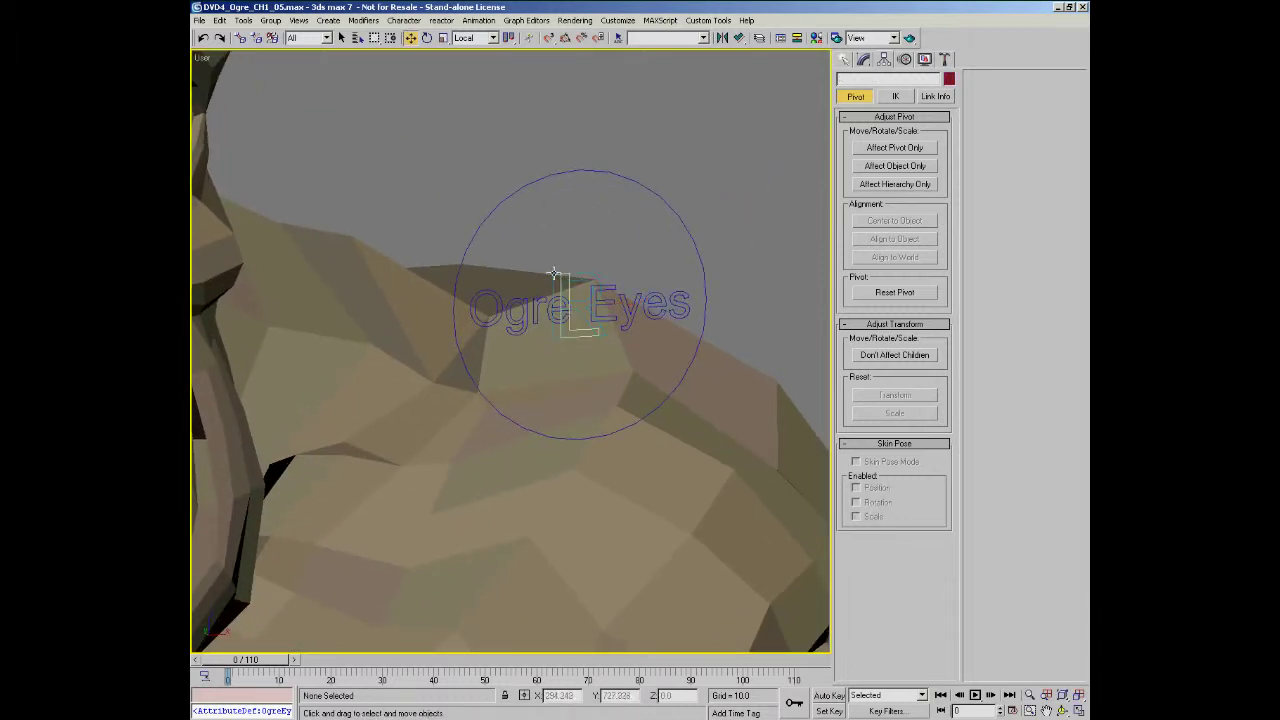
left_click(553, 272)
left_click_drag(628, 302, 508, 302)
left_click_drag(573, 330, 697, 323, "shift")
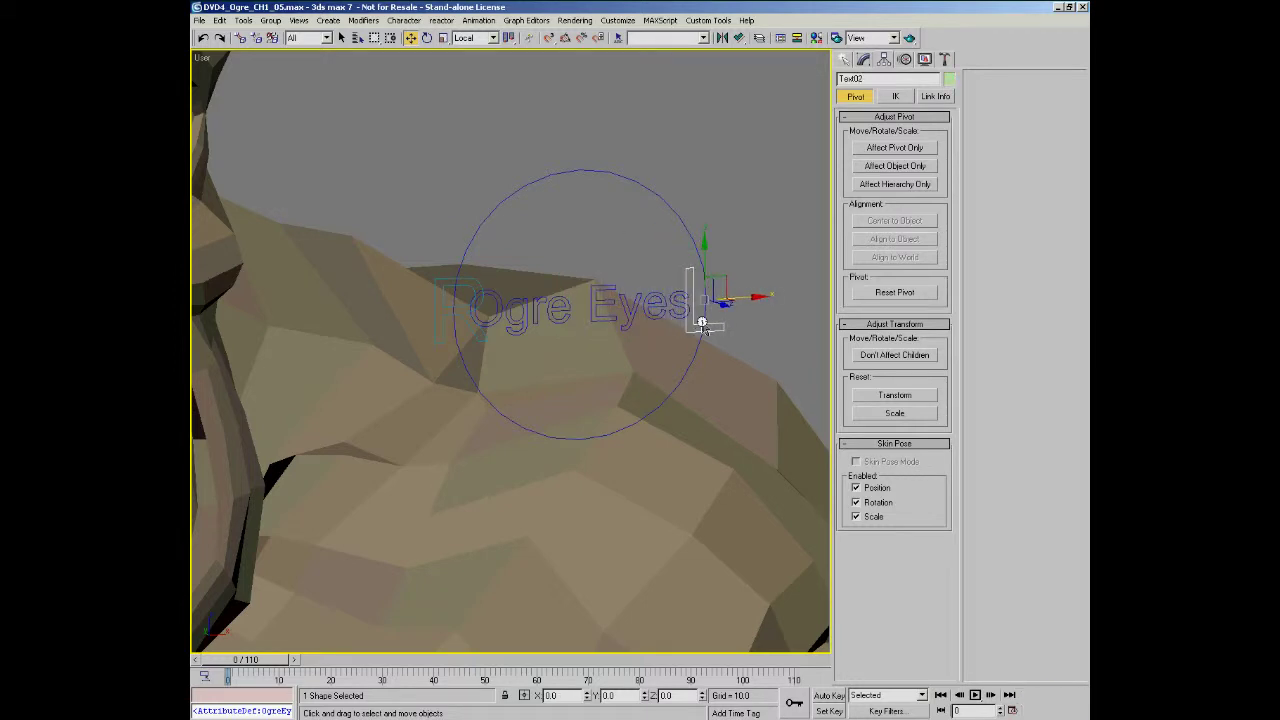
- Align the L to the eye lens behind it in X and Y position only, pivot point to pivot point
key("f")
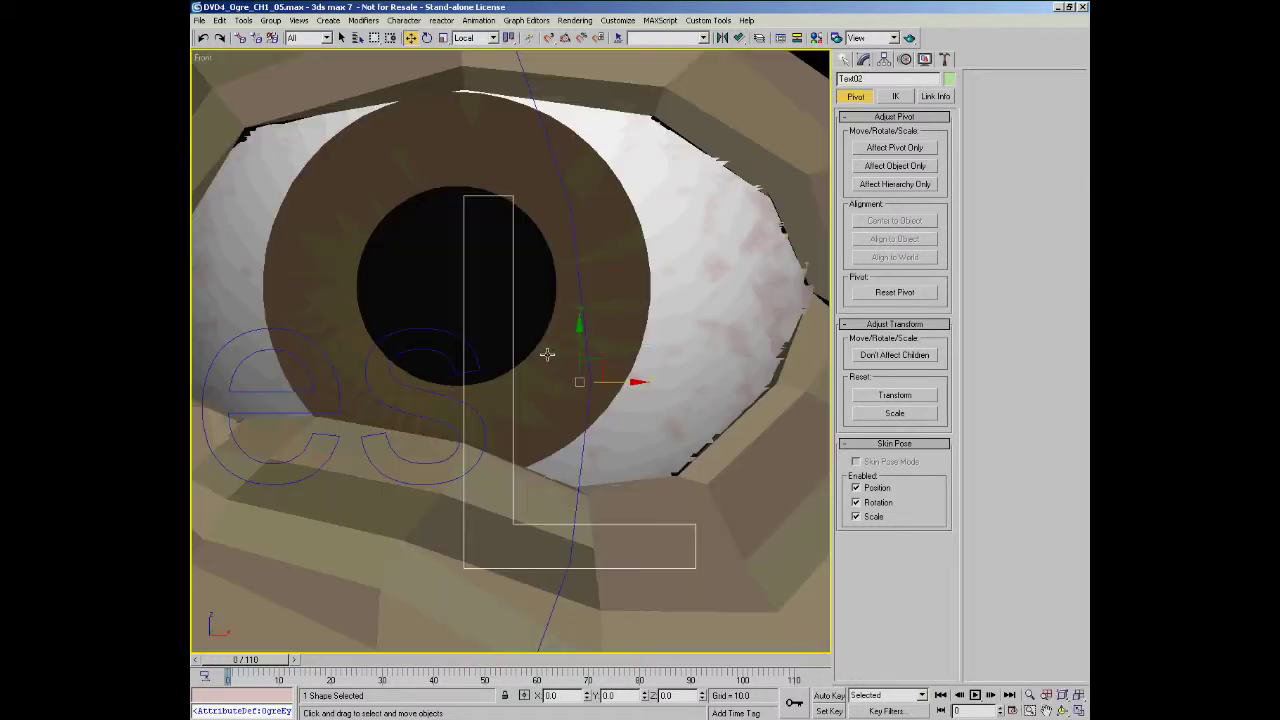
middle_click_drag(540, 286, 534, 414, "ctrl+alt")
middle_click_drag(680, 345, 652, 356)
left_click_drag(755, 300, 739, 301)
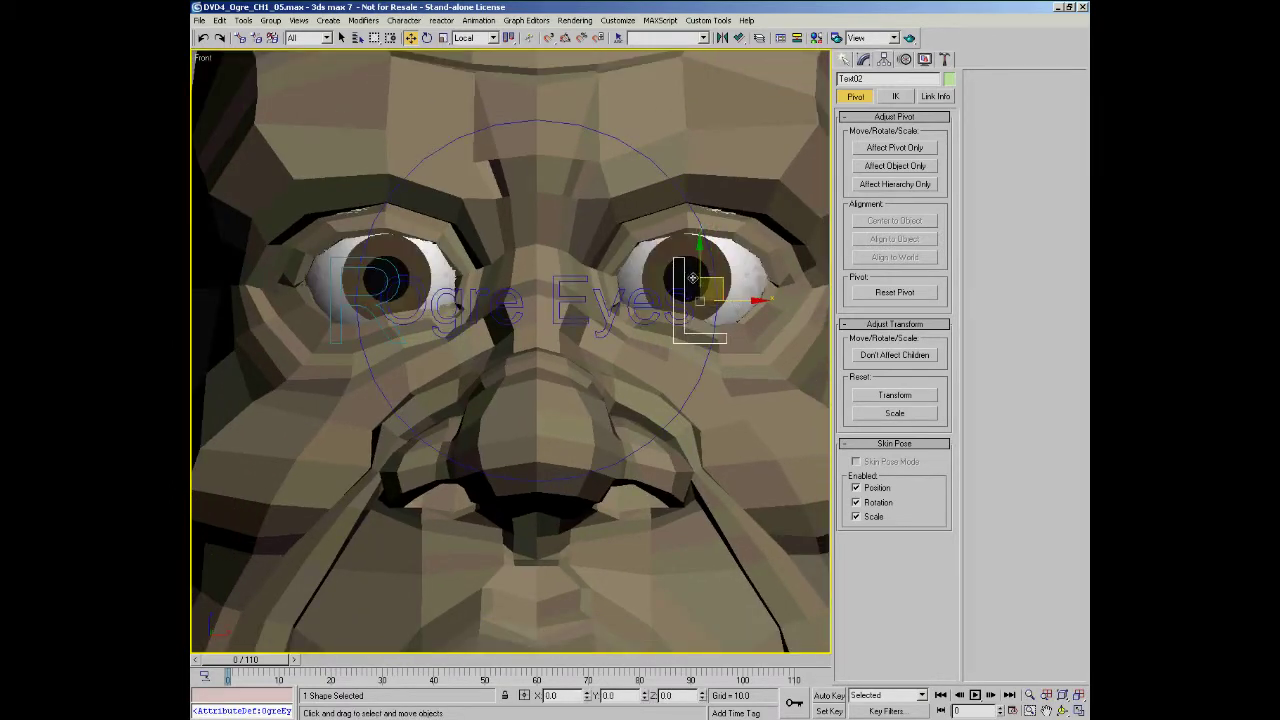
middle_click_drag(734, 272, 736, 272, "ctrl+alt")
right_click(757, 304)
left_click(776, 282)
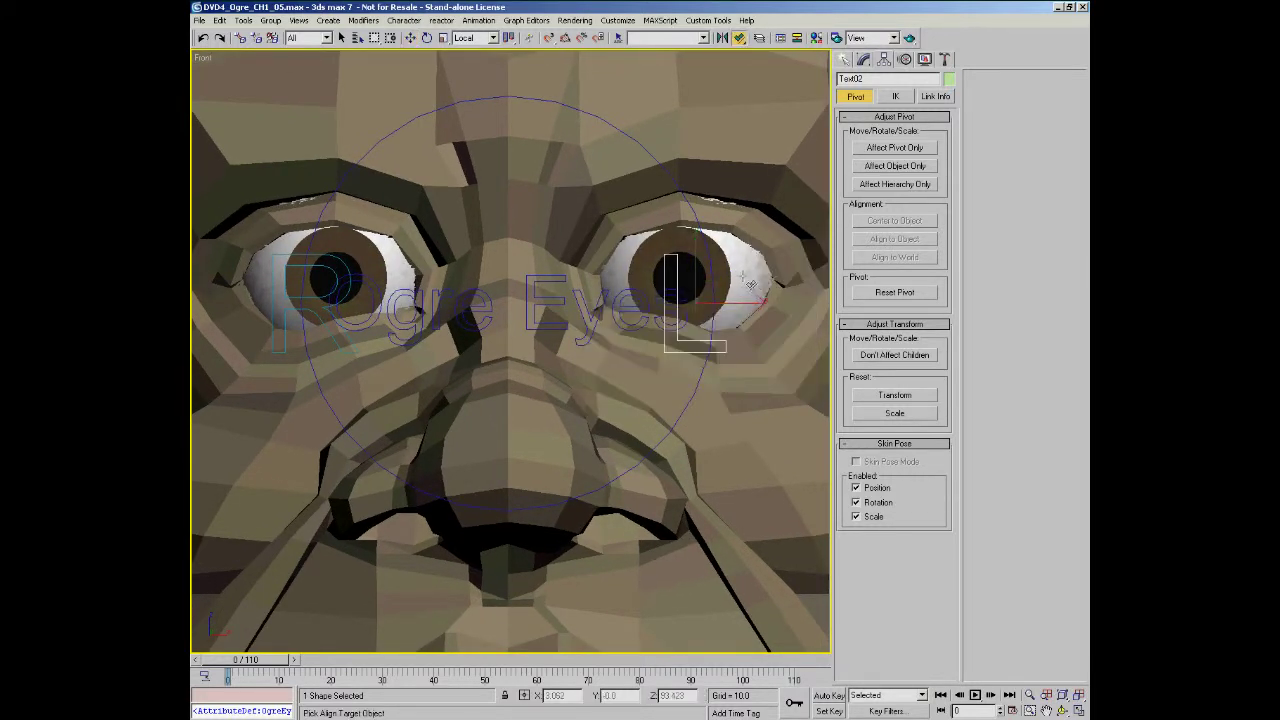
left_click(749, 284)
left_click_drag(709, 250, 473, 157)
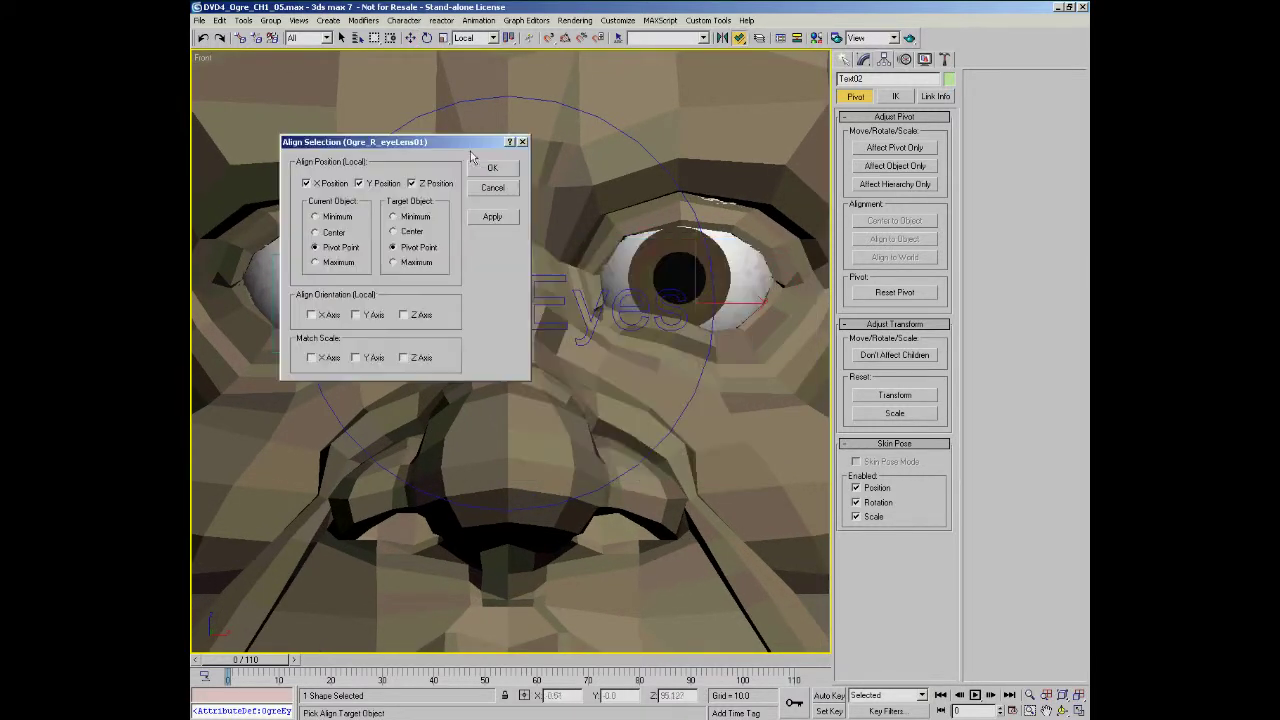
left_click(412, 183)
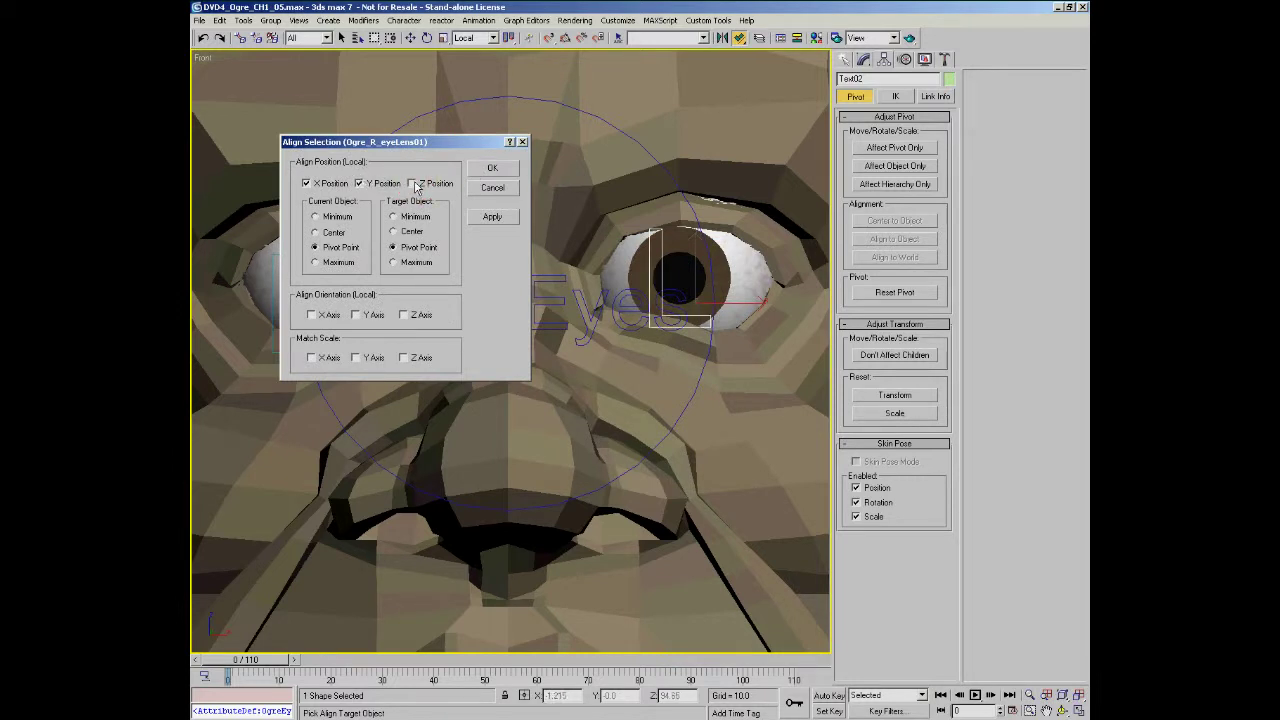
left_click(492, 168)
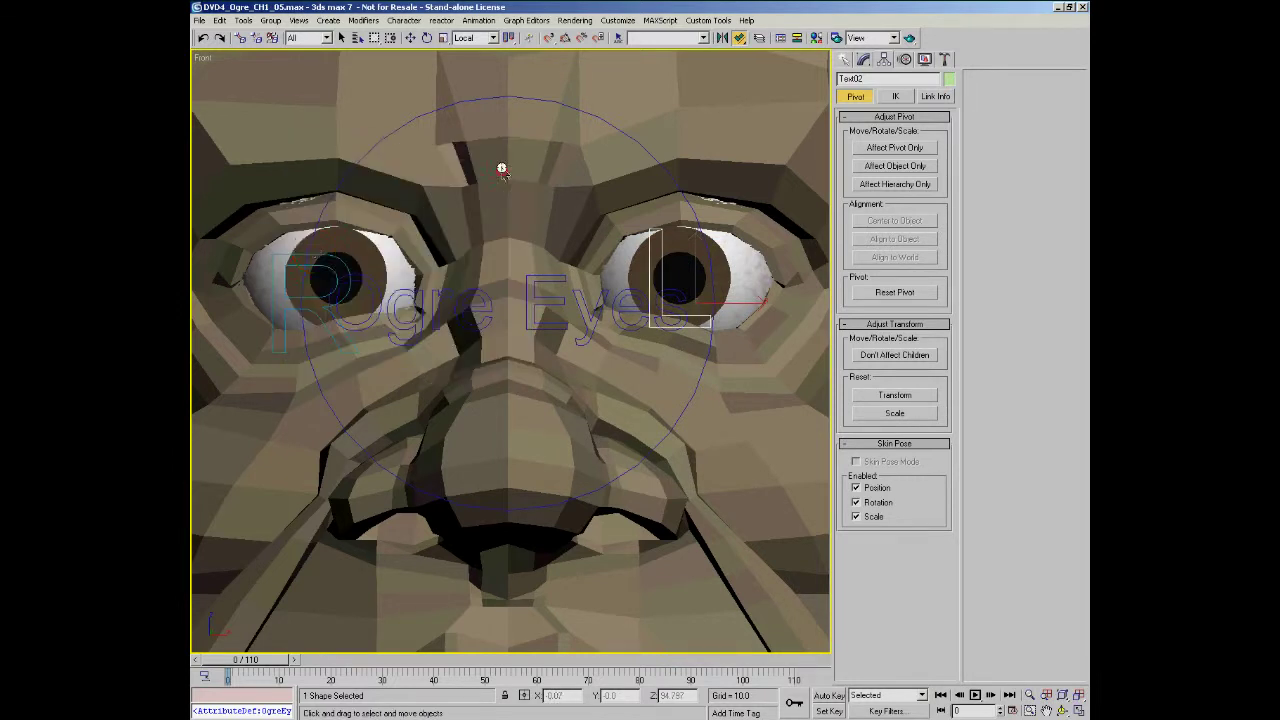
- Align the R to the other eye lens, Ogre_R_eyeLens, in X and Y position, pivot point to pivot point
left_click(325, 255)
right_click(338, 259)
left_click(385, 240)
left_click(344, 254)
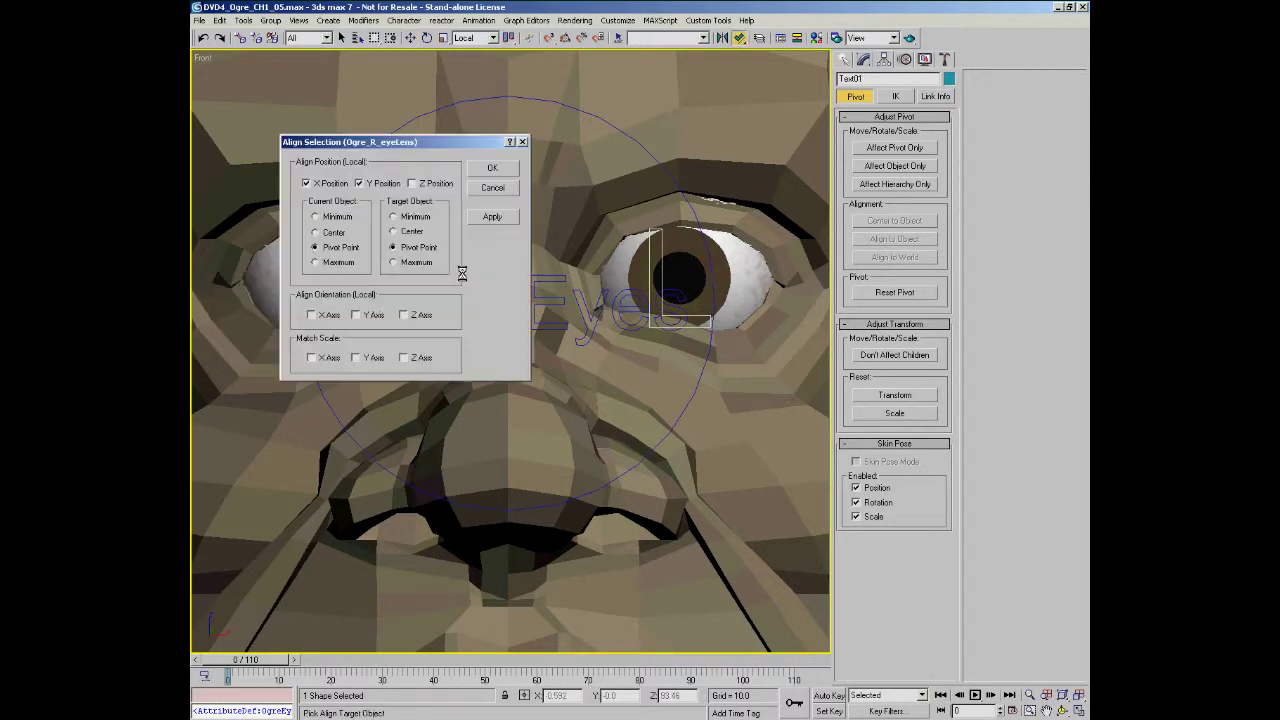
left_click(490, 167)
- Select both the R and L shapes and link them to the Ogre Eyes circle as their parent
middle_click_drag(574, 267, 770, 210, "alt")
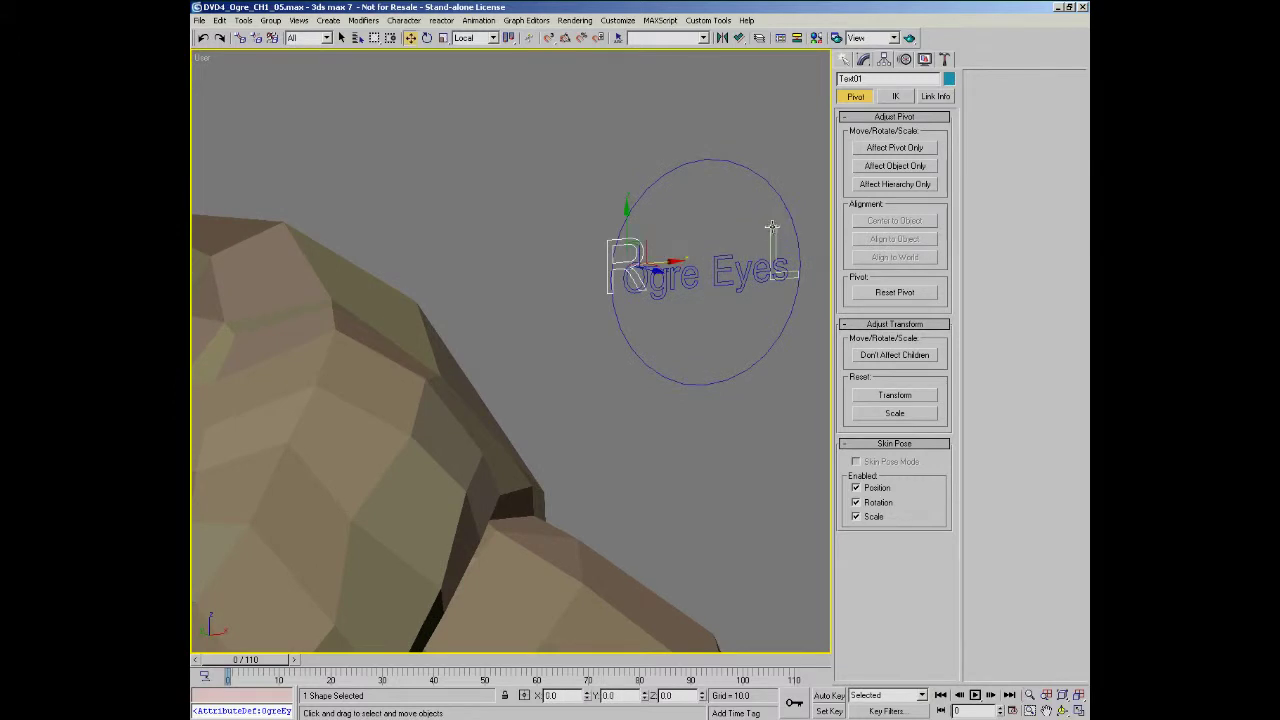
left_click(773, 227, "ctrl")
right_click(774, 261)
left_click(814, 165)
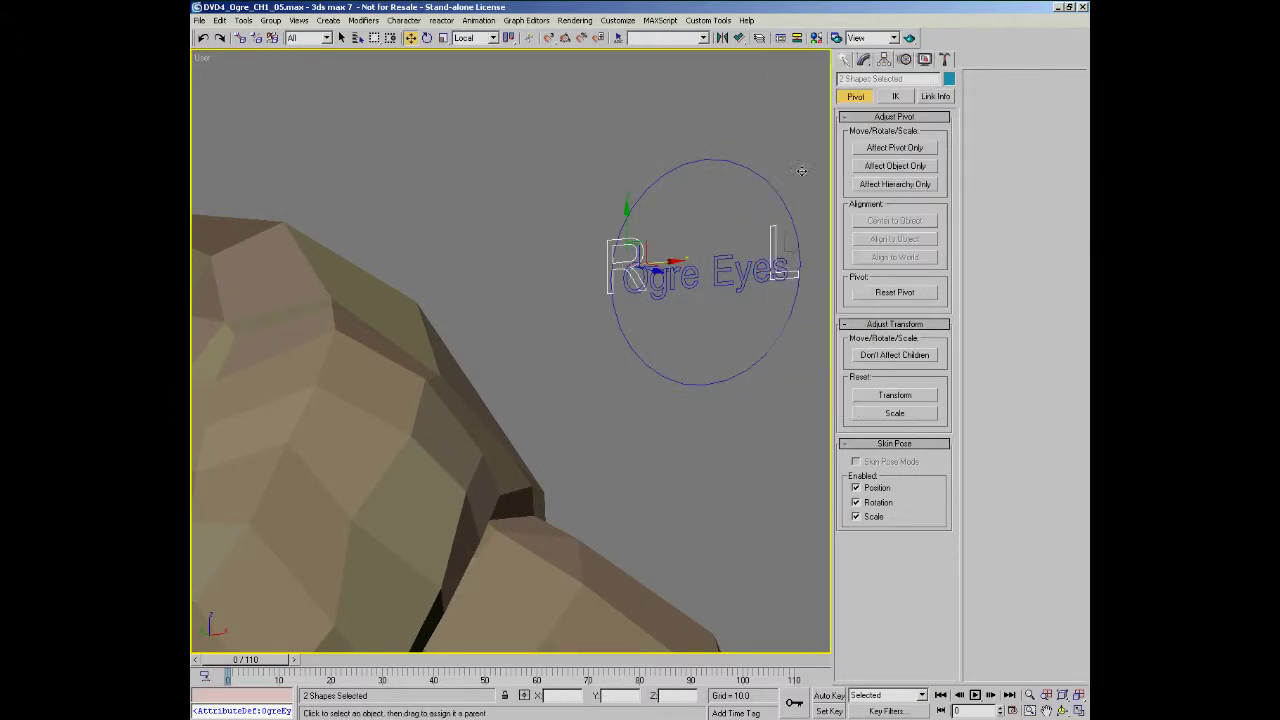
left_click_drag(774, 198, 779, 192)
middle_click_drag(733, 224, 659, 291)
key("space")
right_click(640, 222)
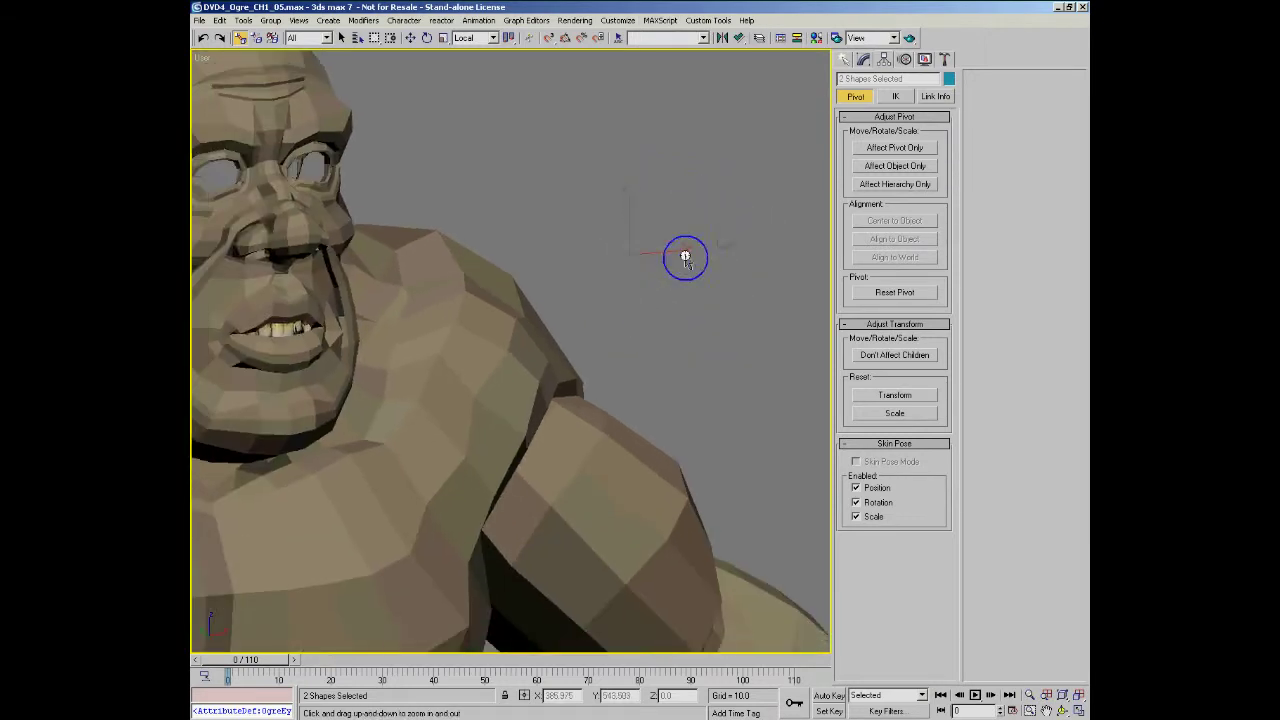
- Test the link by moving the Ogre Eyes circle to see whether both letters follow, and cancel the move
key("w")
left_click(684, 257)
mouse_move(685, 240)
left_mouse_down()
mouse_move(614, 243)
mouse_move(684, 240)
left_mouse_up()
right_click(684, 240)
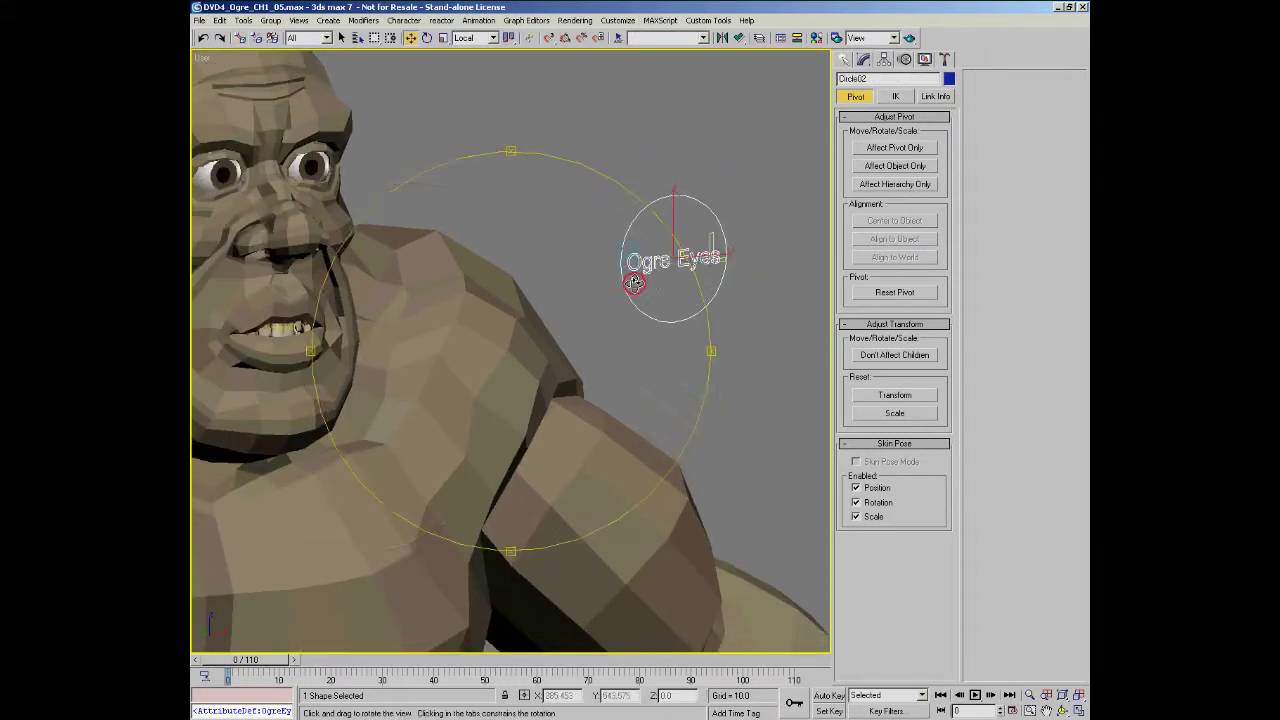
- Enter vertex editing on the Ogre Eyes circle's Editable Spline and select all its vertices for scaling
middle_click_drag(697, 245, 677, 260, "alt")
middle_click_drag(765, 253, 607, 250, "ctrl+alt")
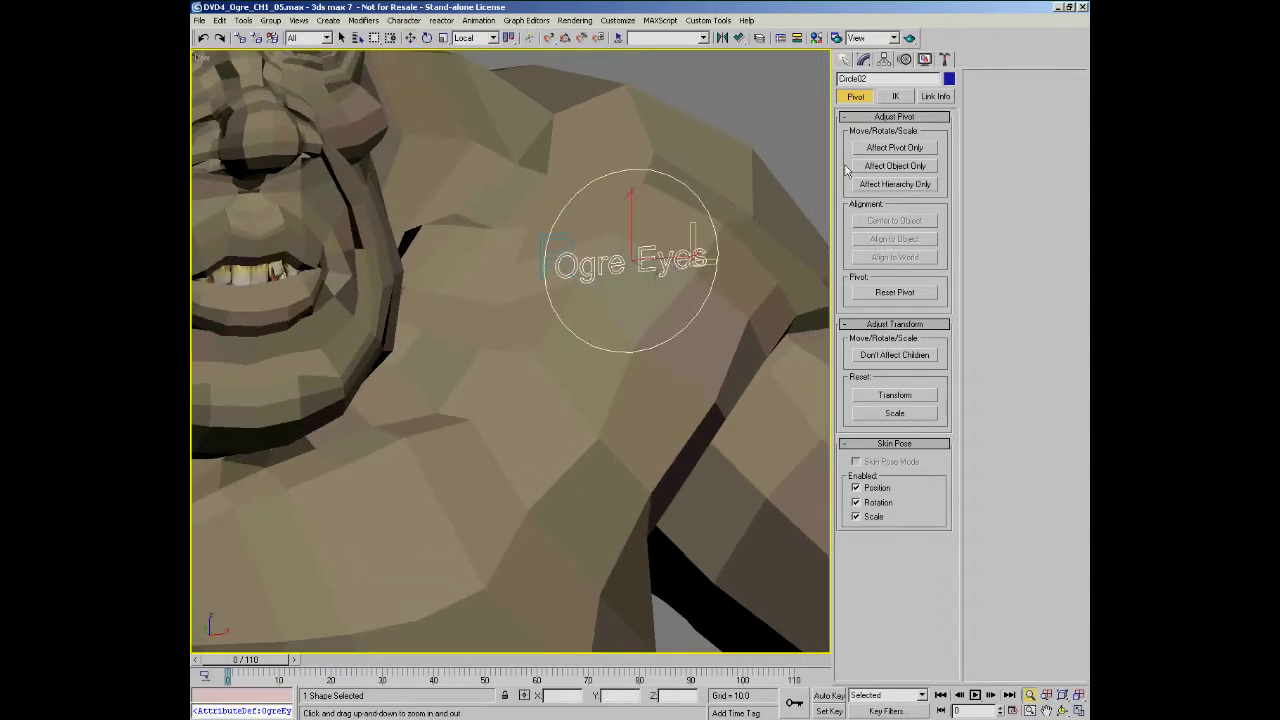
left_click(864, 59)
left_click(889, 127)
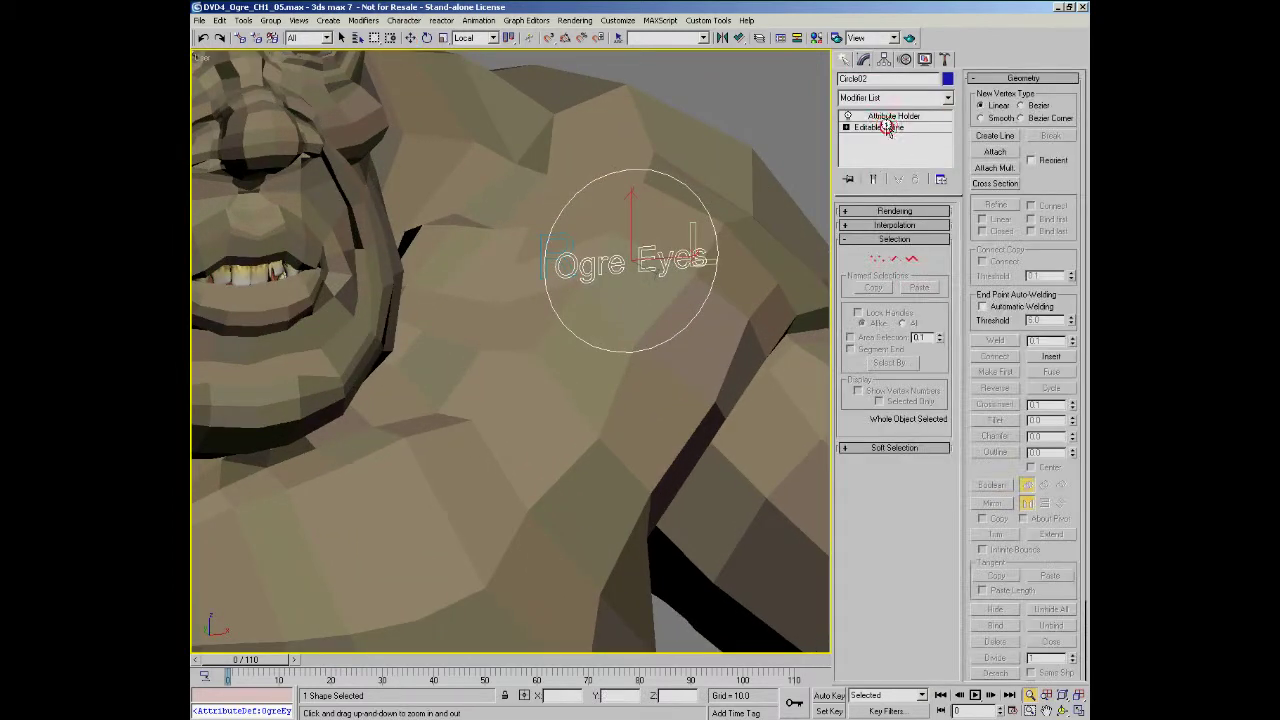
left_click(877, 259)
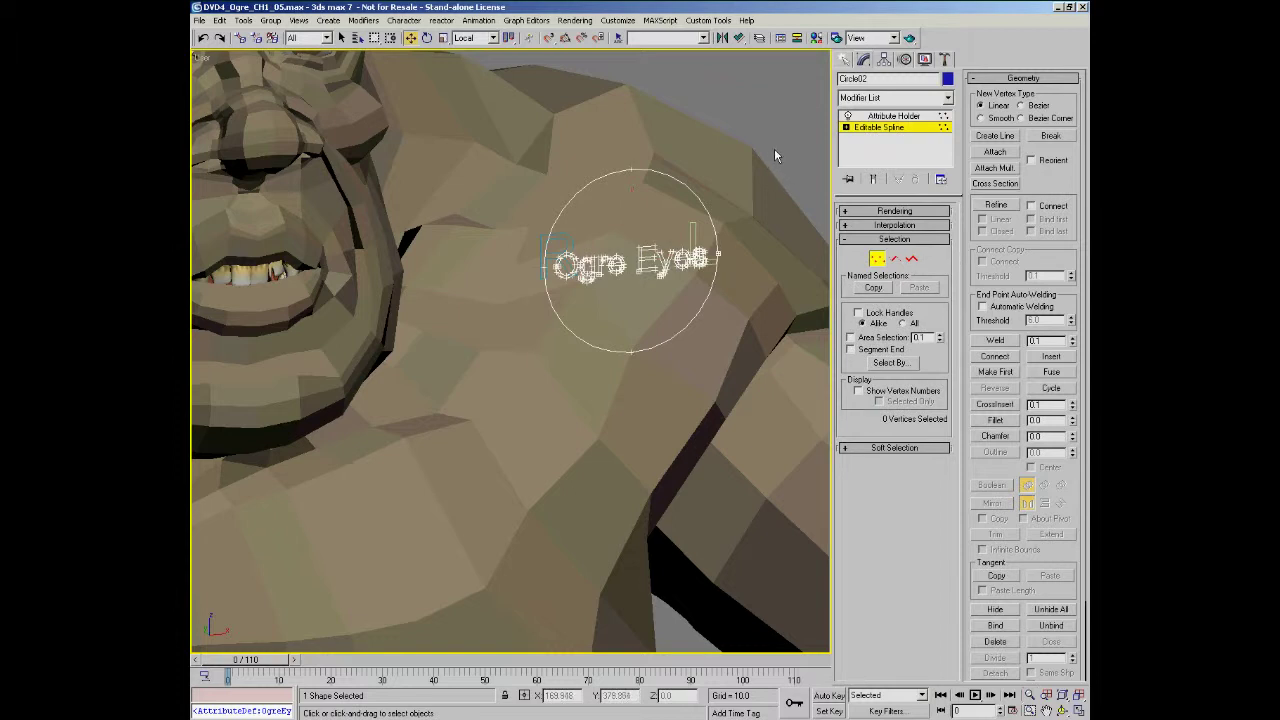
right_click(633, 420)
left_click(652, 460)
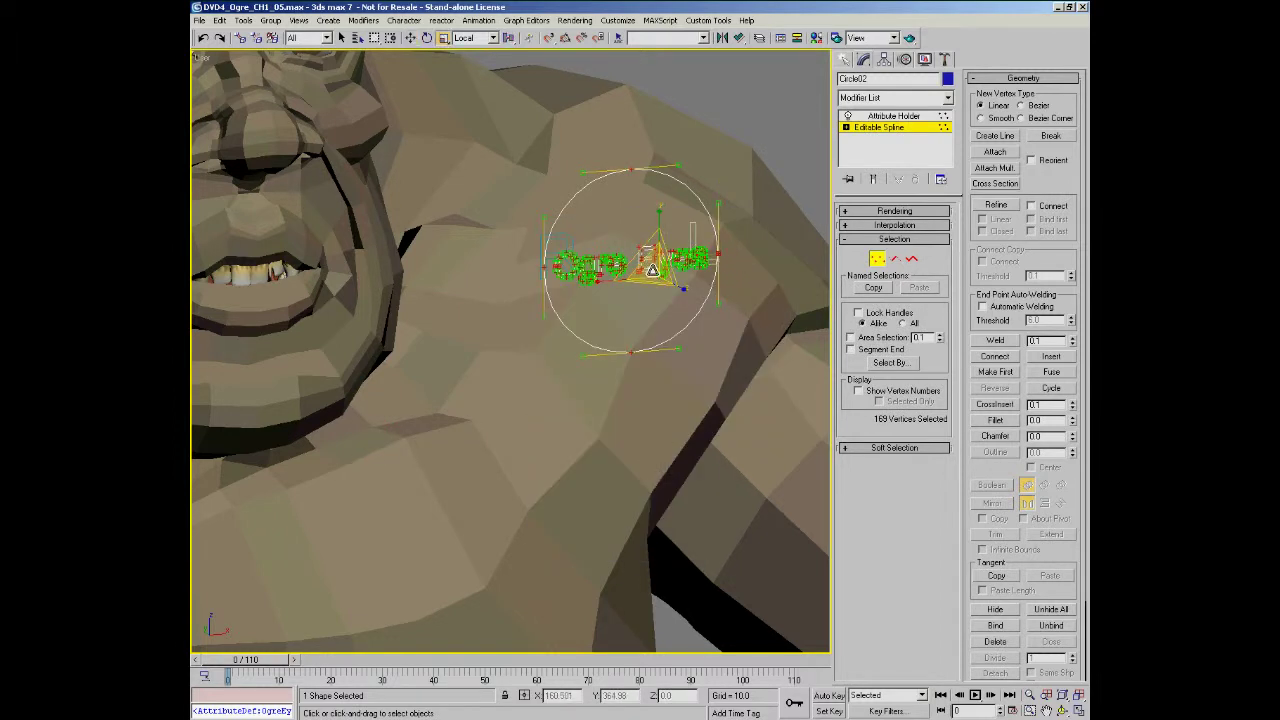
- Scale all the circle's vertices uniformly to about 61% using the View coordinate system, and leave vertex editing
left_click_drag(652, 270, 651, 317)
key("ctrl+z")
left_click(475, 37)
left_click(463, 49)
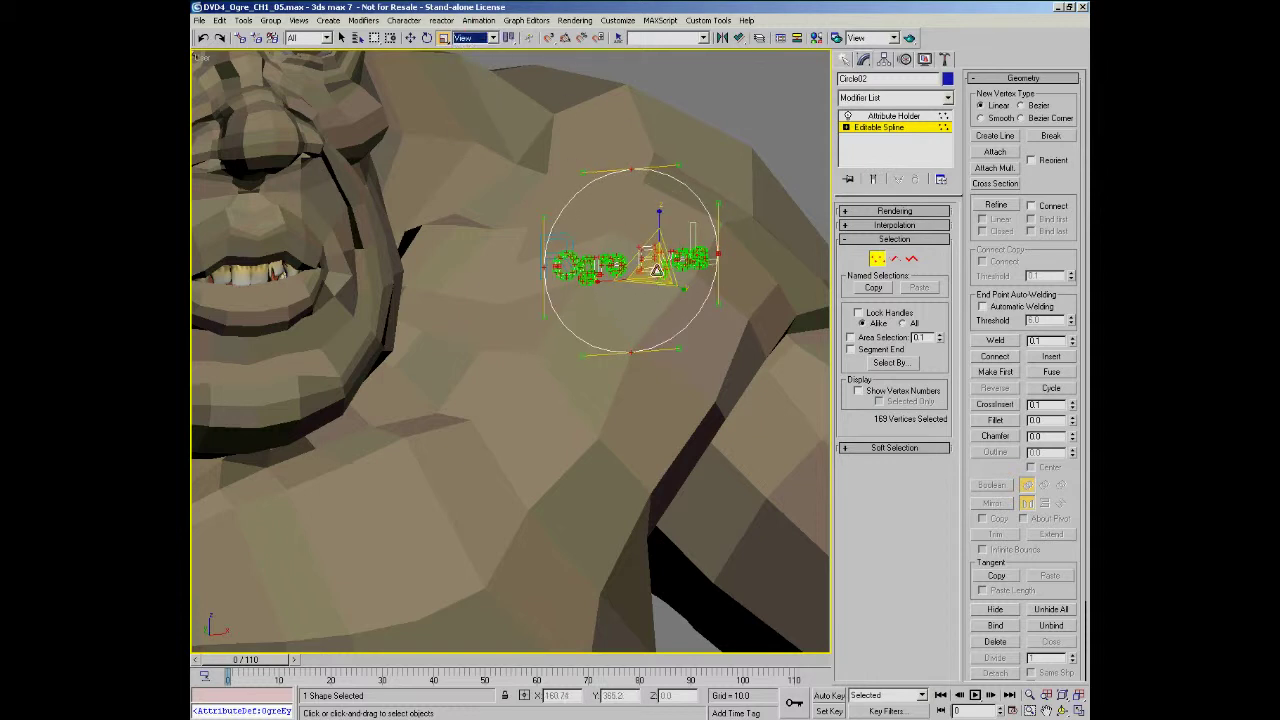
left_click_drag(635, 262, 629, 297)
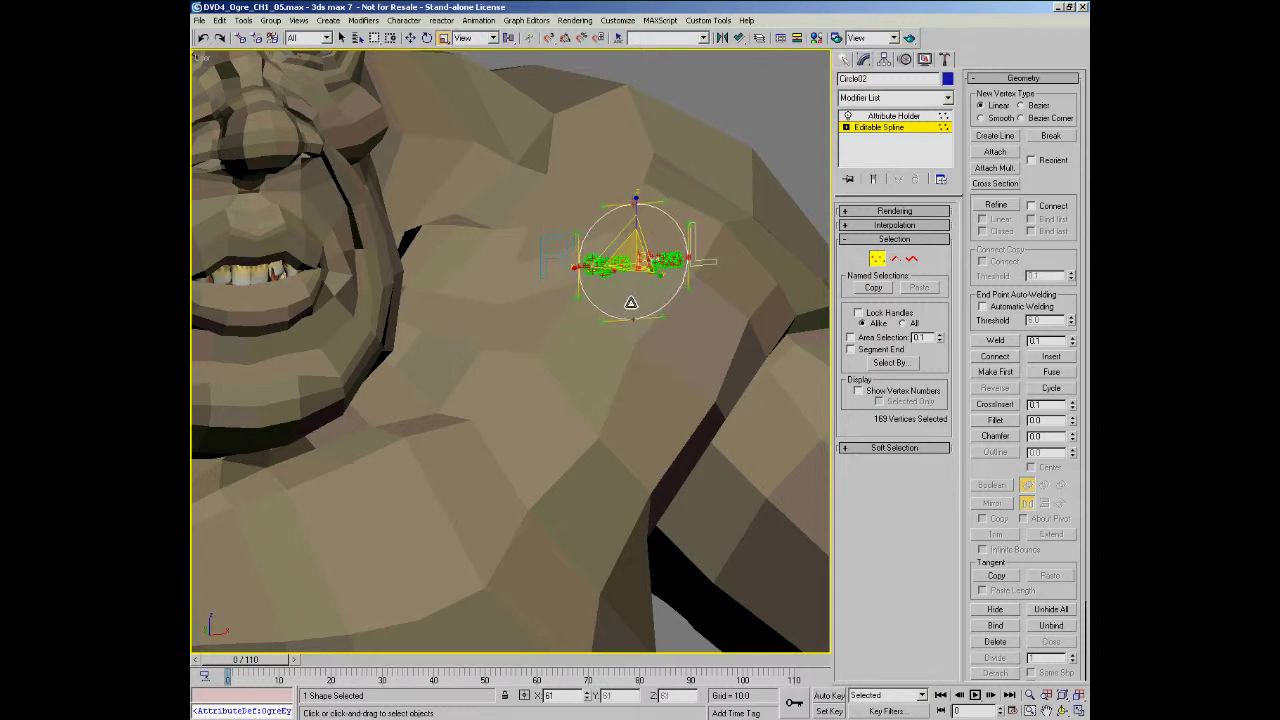
left_click(877, 259)
- Select the R, L and Ogre Eyes shapes together and open the PEN Rigging Utils
middle_click_drag(631, 246, 589, 192, "ctrl+alt")
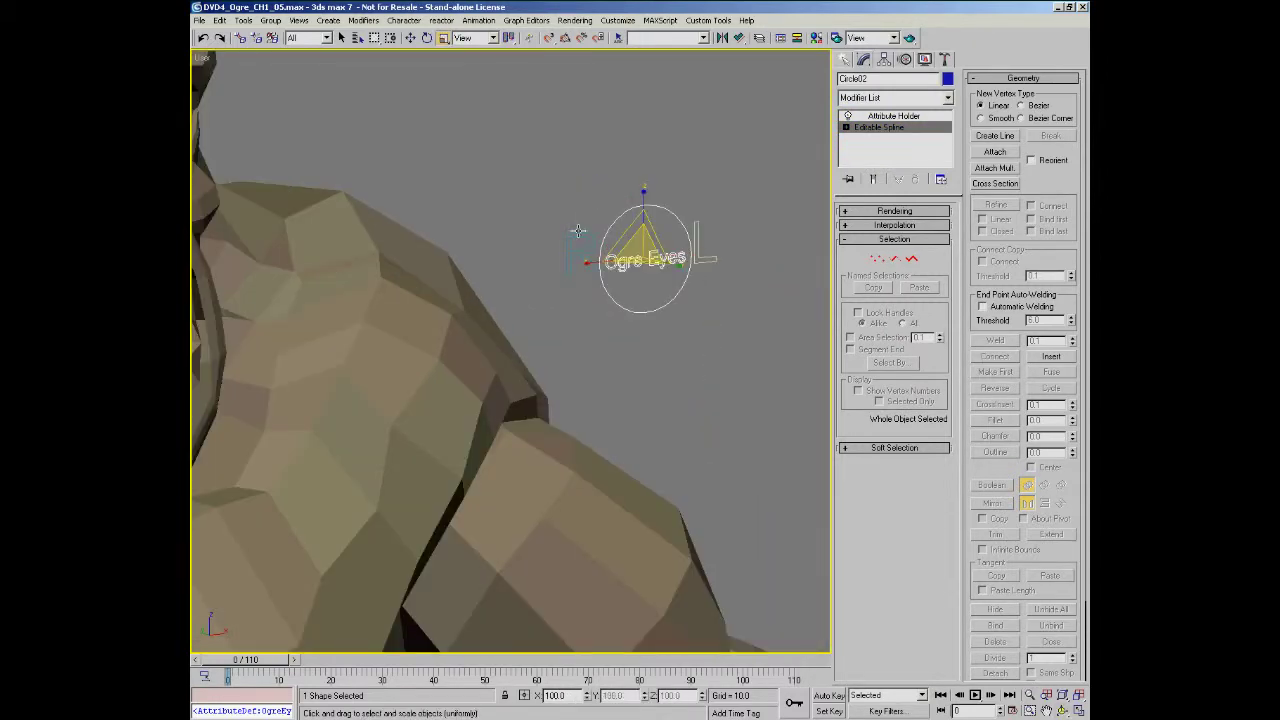
left_click(579, 236)
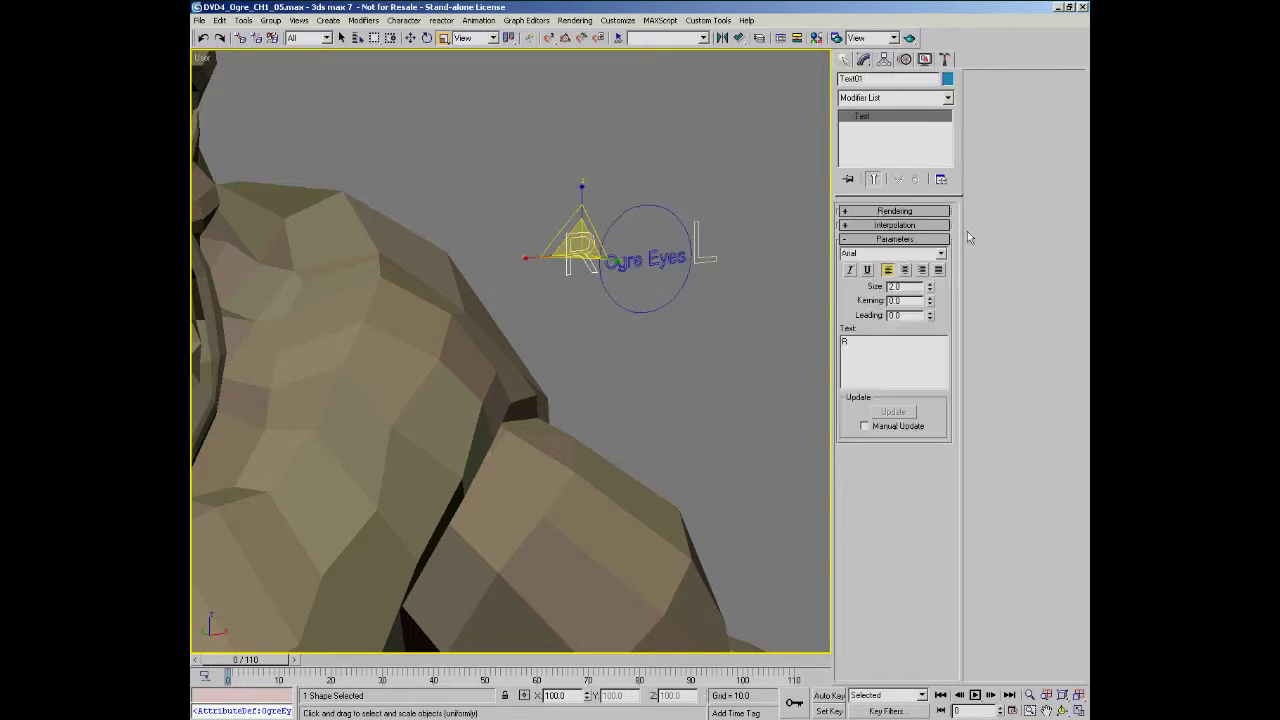
left_click_drag(480, 160, 750, 316)
left_click_drag(766, 166, 556, 289)
left_click(709, 20)
mouse_move(740, 70)
left_click(809, 72)
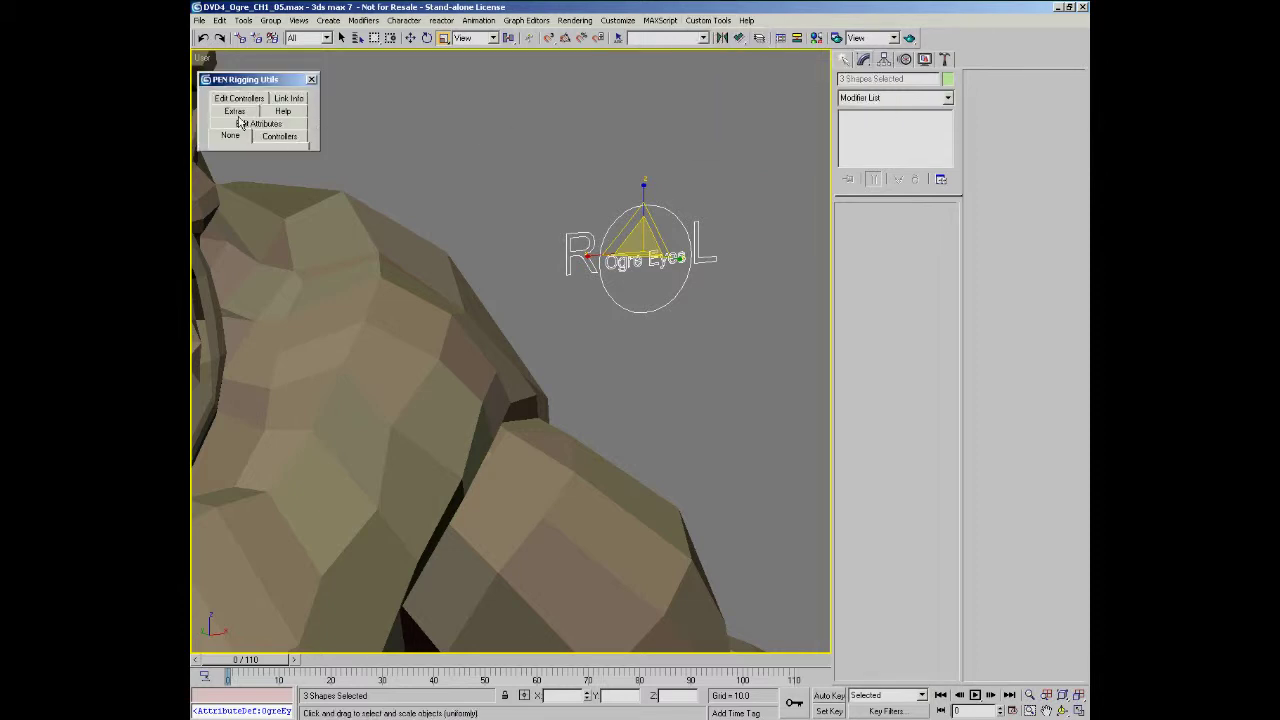
- Colour the three selected shapes by side with Colour Objects Left Right, and deselect them
left_click(236, 113)
left_click(251, 333)
left_click(748, 266)
middle_click_drag(646, 267, 680, 233)
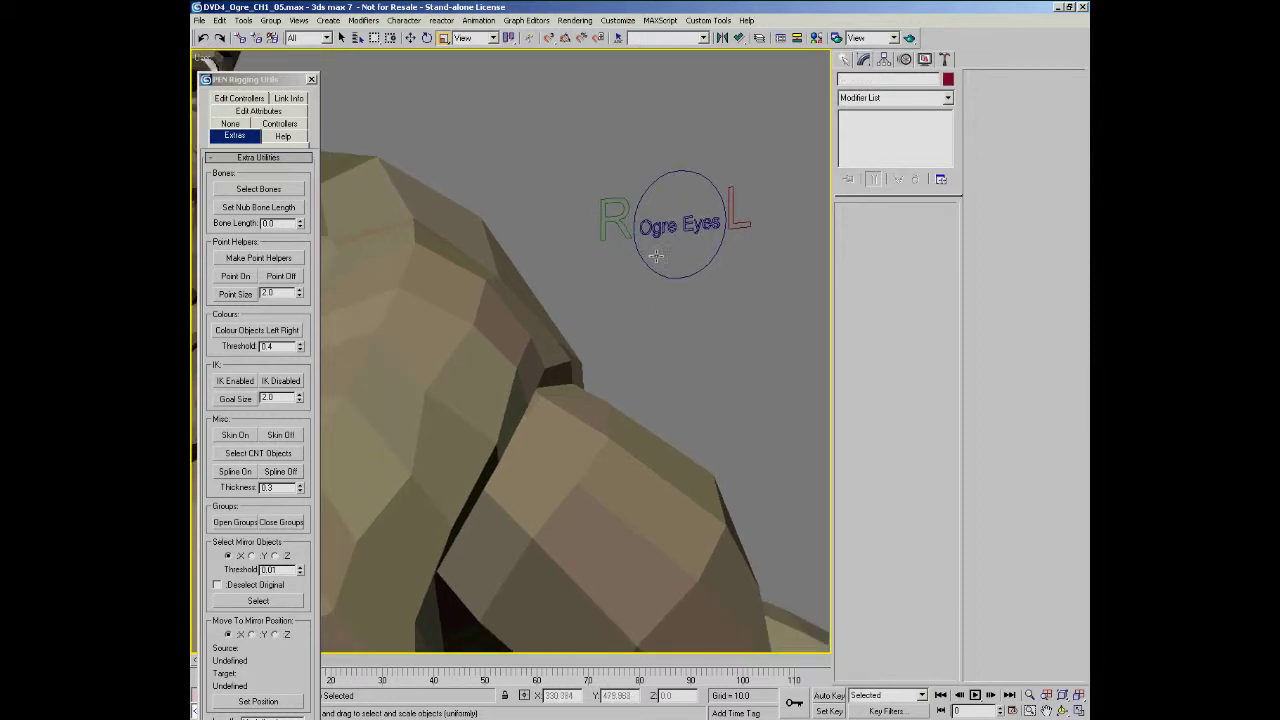
- Close the PEN Rigging Utils and bring the ogre's head and the eye control shapes into view together
middle_click_drag(680, 287, 668, 268)
key("ctrl+r")
left_click_drag(637, 277, 637, 269)
key("shift+z")
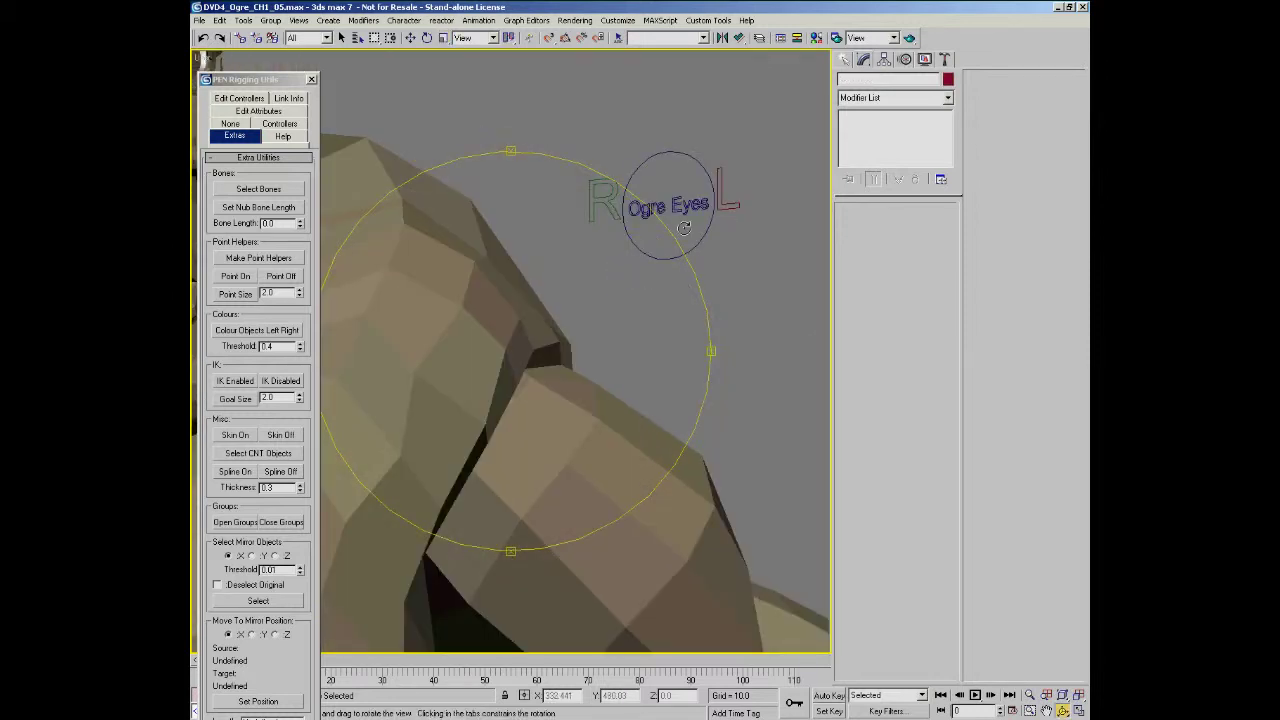
right_click(683, 278)
middle_click_drag(676, 279, 720, 245)
scroll(668, 266, "down", 5)
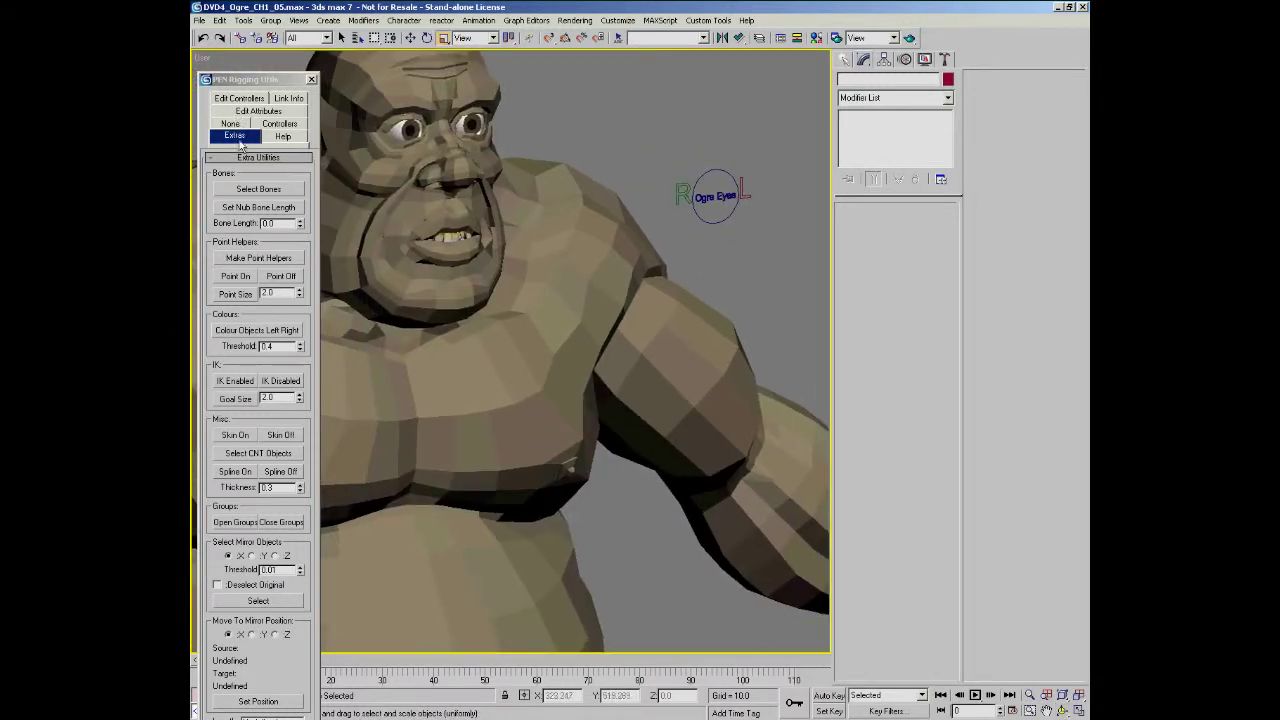
left_click(265, 122)
left_click(312, 82)
middle_click_drag(622, 320, 578, 381)
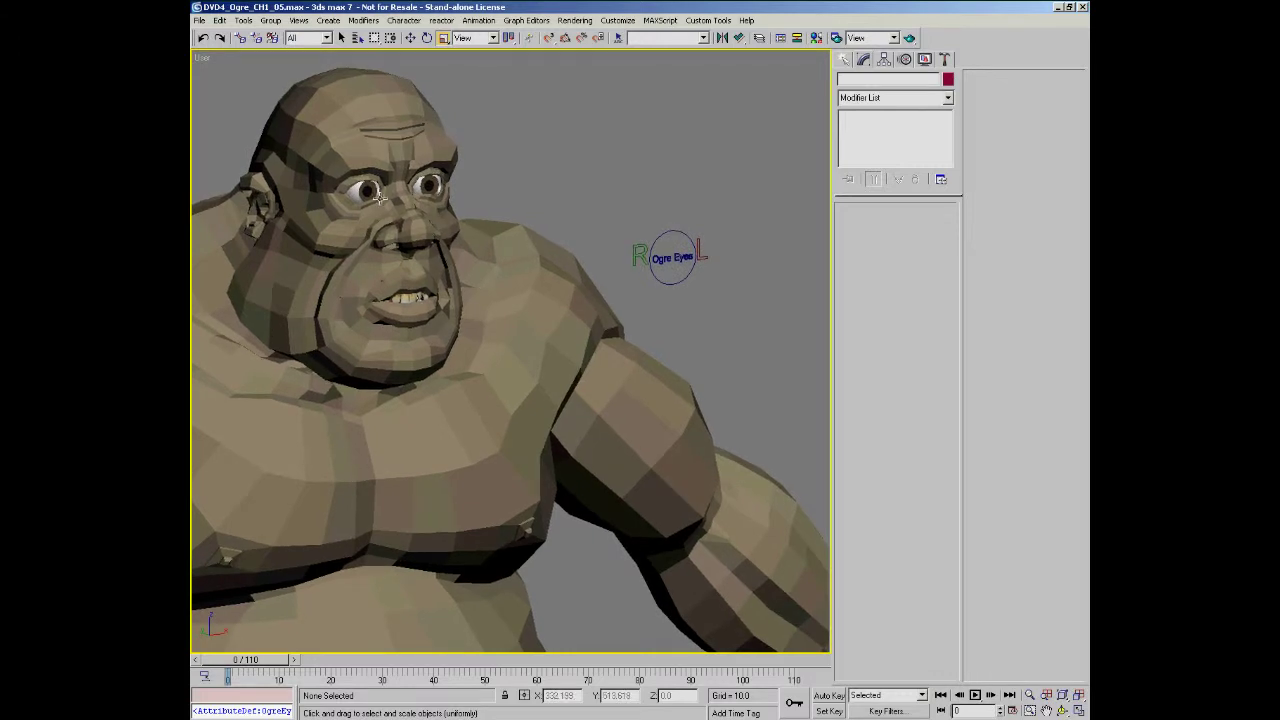
- Take the ogre's body mesh out of view and select all the objects that make up the two eyes
left_click(523, 283)
key("Delete")
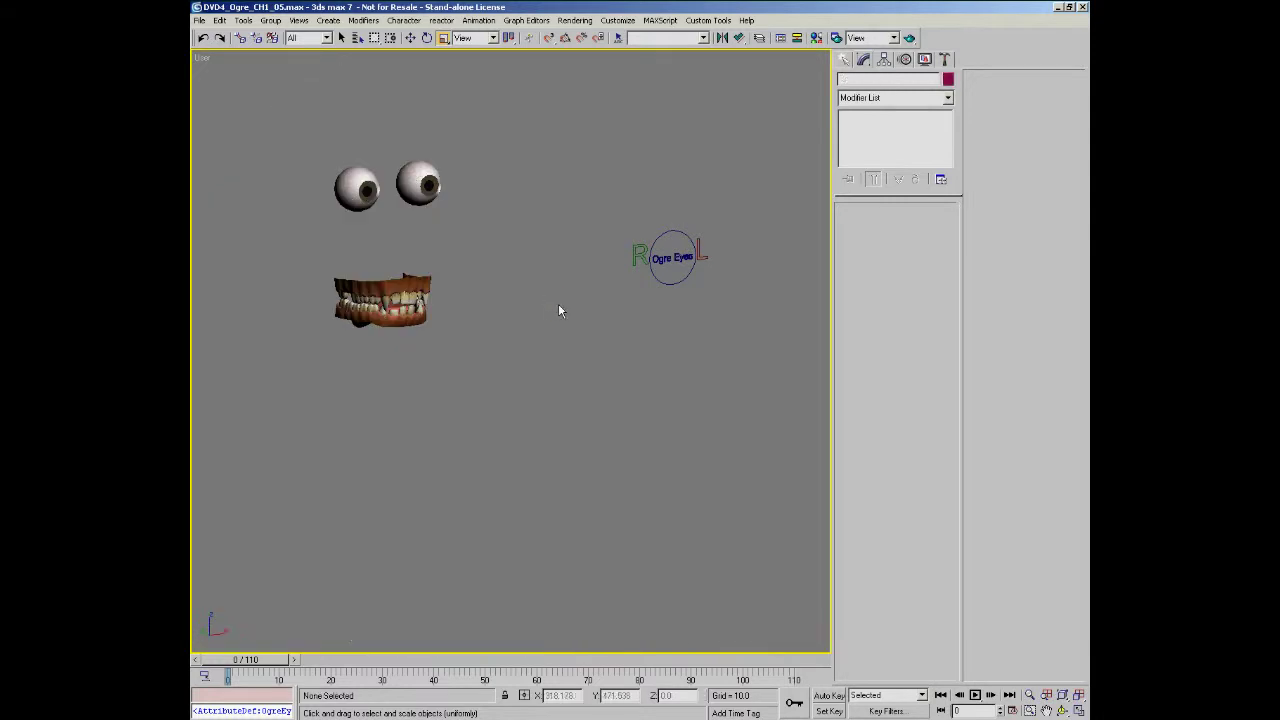
middle_click_drag(410, 271, 478, 338)
key("alt+z")
left_click_drag(480, 336, 505, 282)
right_click(587, 251)
left_click_drag(555, 209, 402, 282)
middle_click_drag(478, 316, 488, 140, "alt")
middle_click_drag(453, 272, 457, 280)
middle_click_drag(335, 237, 381, 277)
key("alt+z")
left_click_drag(378, 260, 368, 216)
right_click(574, 366)
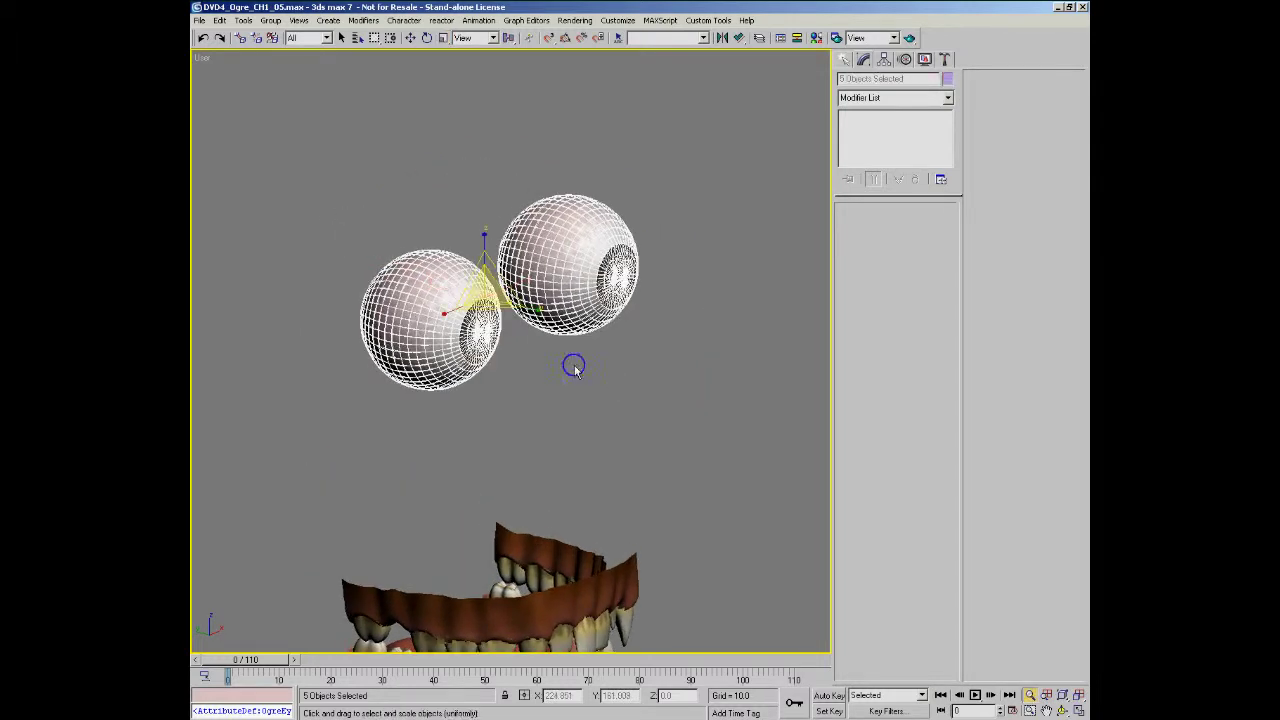
- Examine the selected eye objects and their position above the teeth, and deselect them
middle_click_drag(714, 449, 569, 426)
scroll(569, 426, "down", 2)
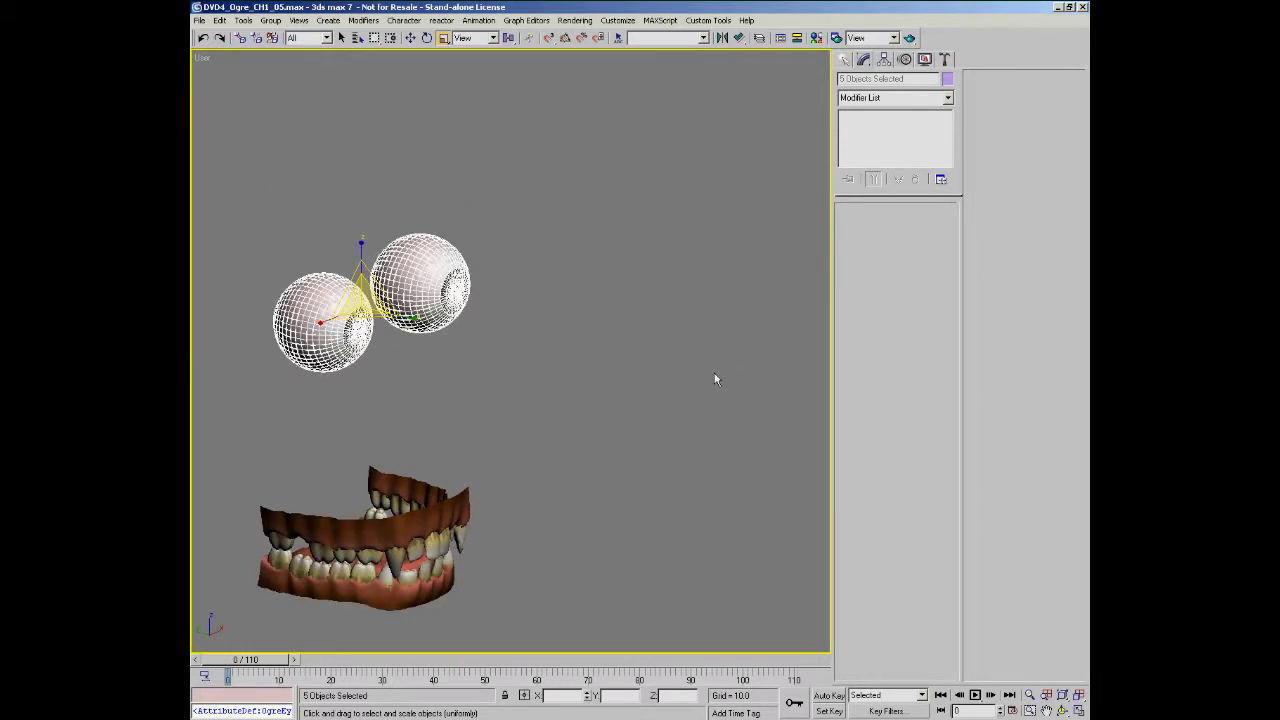
middle_click_drag(650, 387, 675, 355)
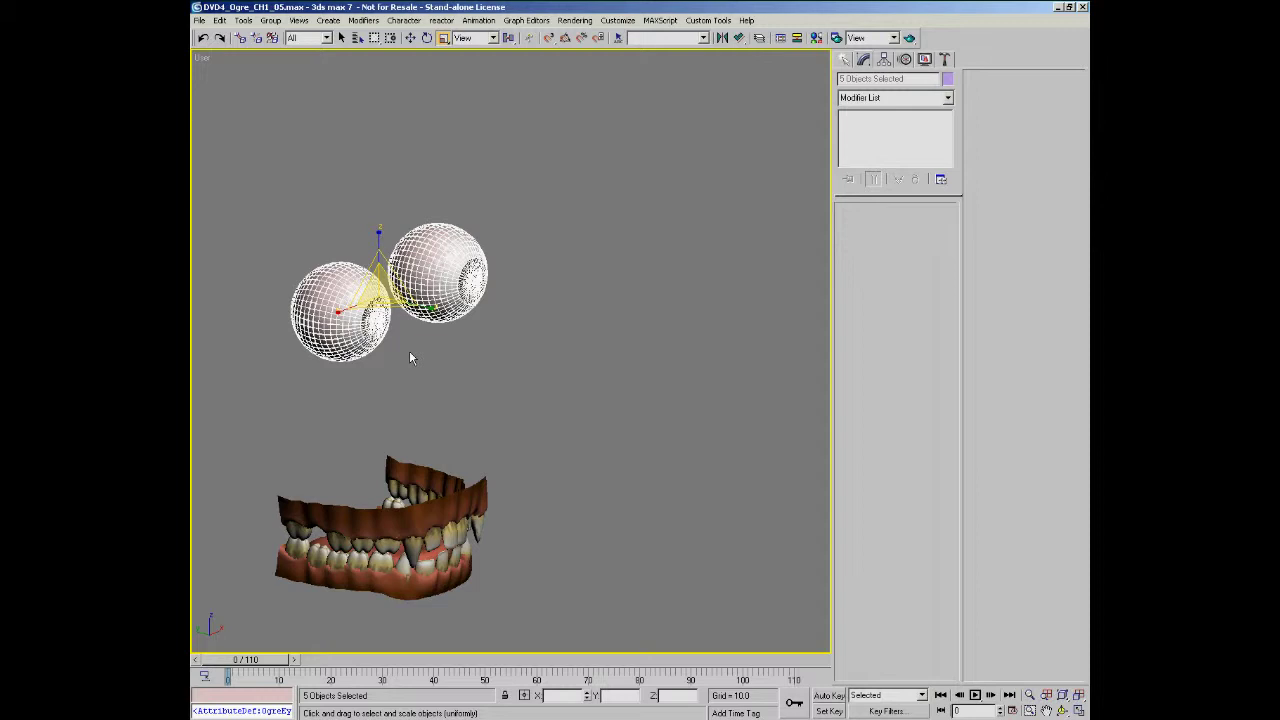
middle_click_drag(456, 266, 553, 276)
left_click_drag(471, 291, 471, 262)
middle_click_drag(578, 332, 550, 324)
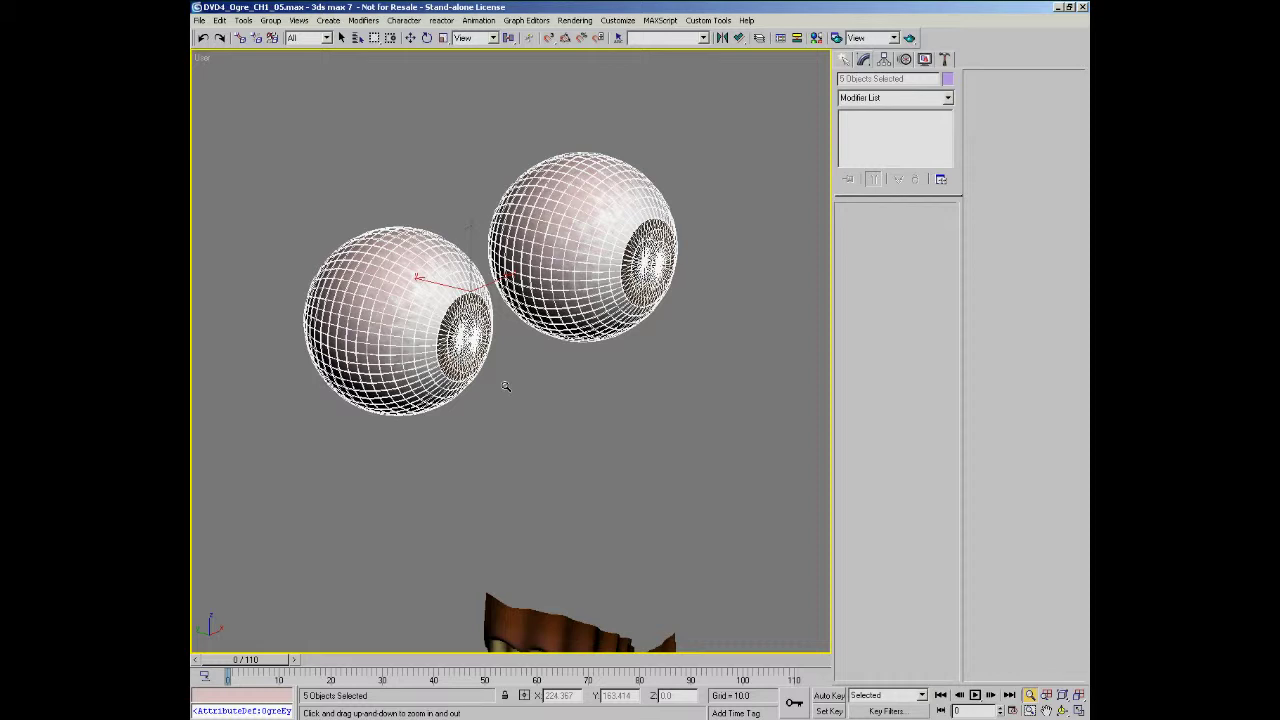
middle_click_drag(650, 367, 508, 337)
mouse_move(367, 345)
left_mouse_down()
mouse_move(378, 371)
mouse_move(363, 324)
left_mouse_up()
middle_click_drag(325, 295, 429, 315)
left_click_drag(312, 282, 312, 274)
right_click(669, 374)
left_click(720, 386)
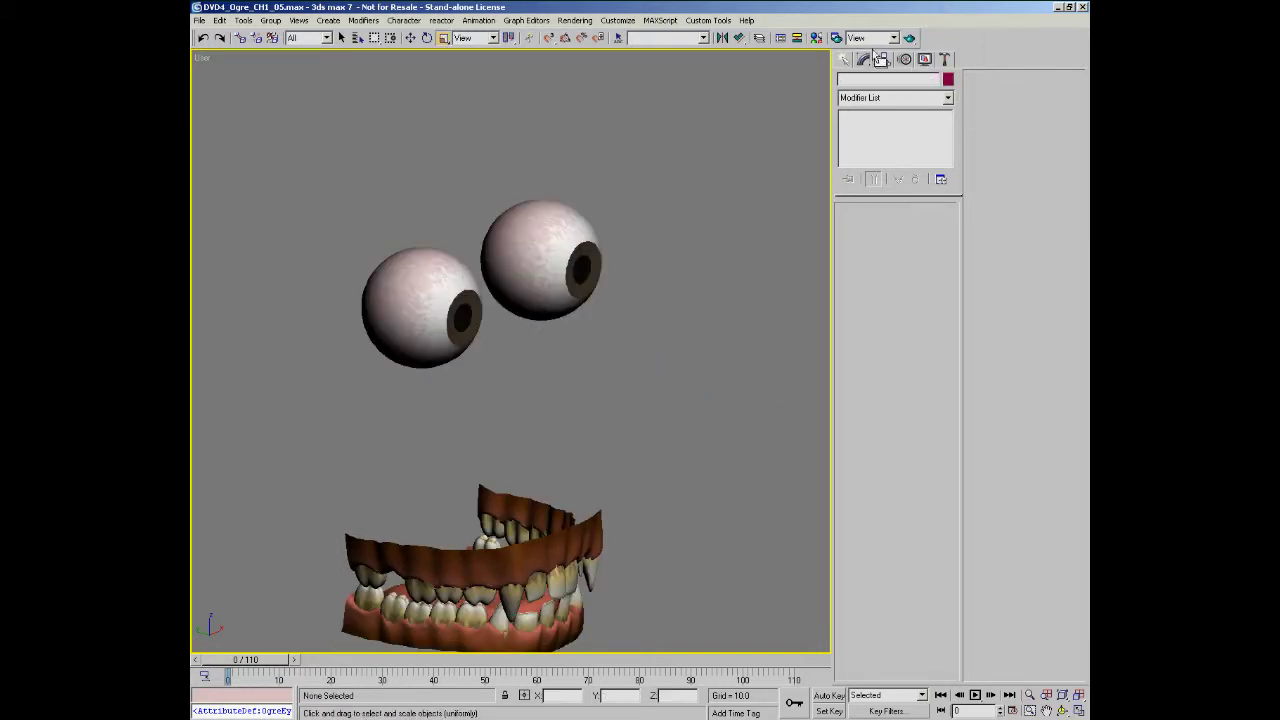
- Create a Point helper near the eyes with size 2.0 and the Axis Tripod display added to its Cross
left_click(844, 59)
left_click(862, 82)
left_click(914, 84)
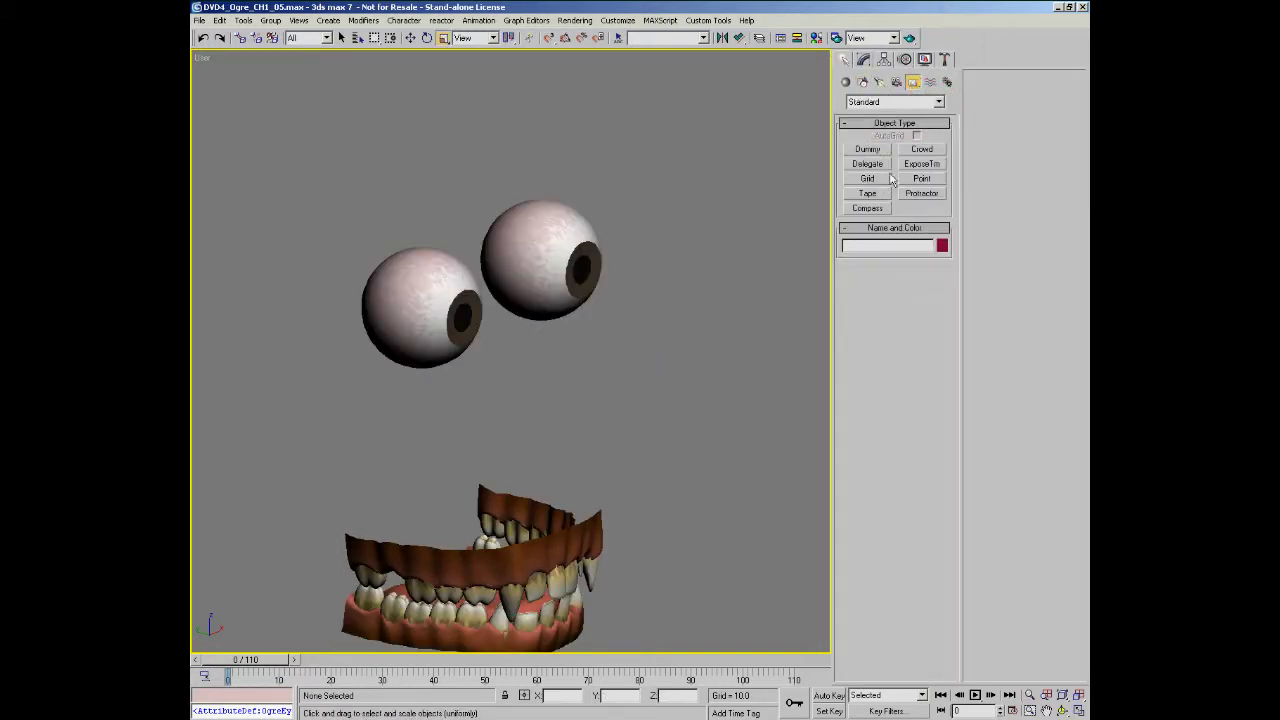
left_click(921, 179)
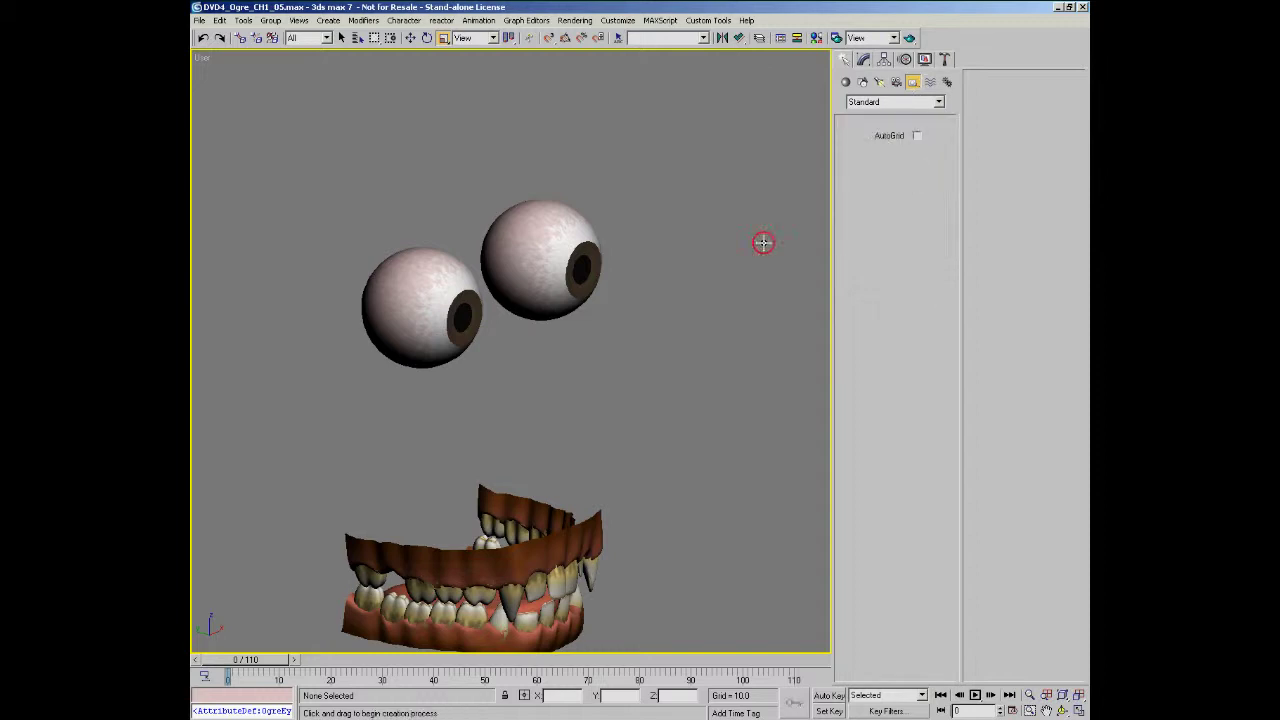
left_click(591, 372)
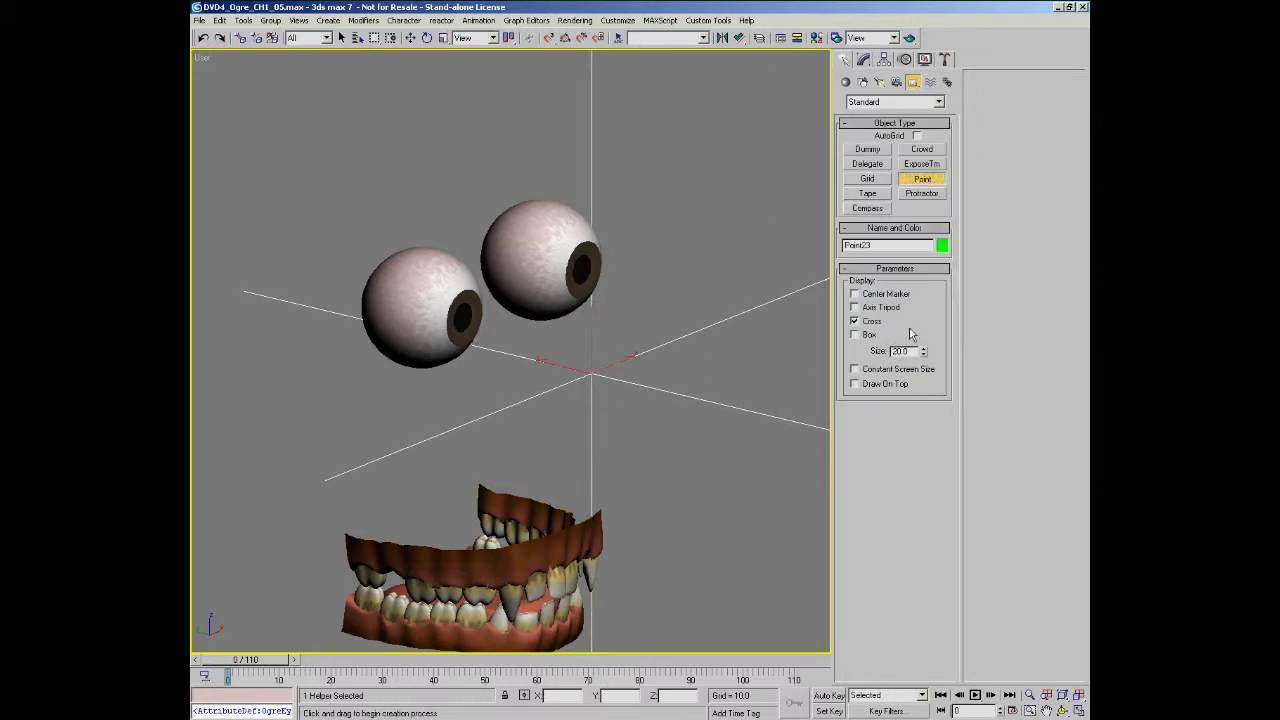
left_click_drag(911, 351, 892, 357)
type("2")
key("Return")
left_click(855, 307)
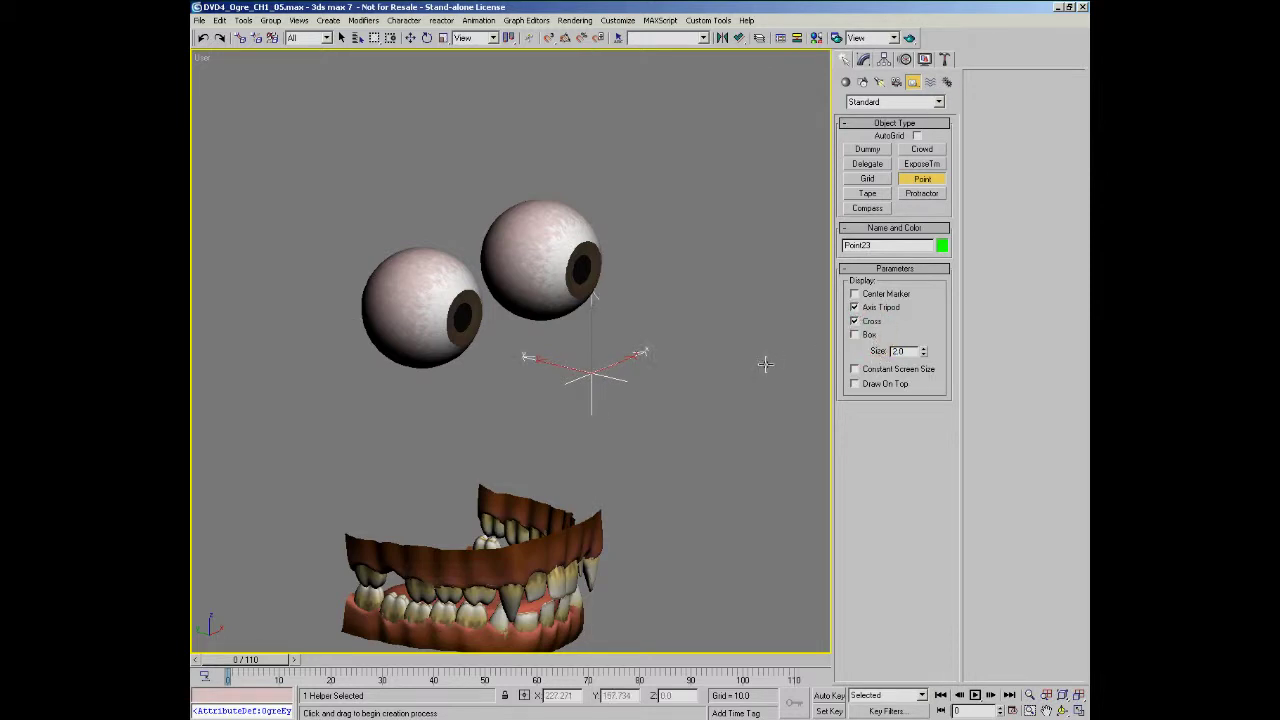
- Align the Point helper to Ogre_R_eyeLens, matching X, Y and Z position pivot to pivot and all three local orientation axes
right_click(680, 372)
right_click(464, 371, "alt")
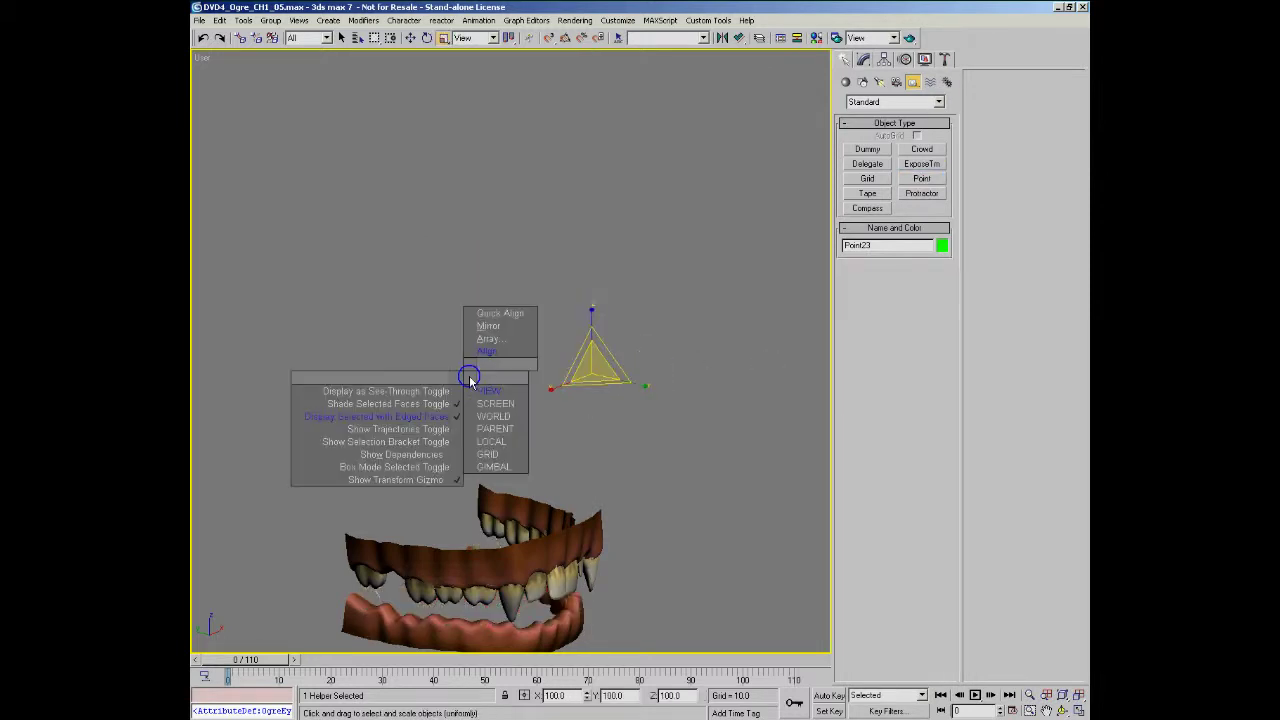
left_click(487, 352)
left_click(405, 322)
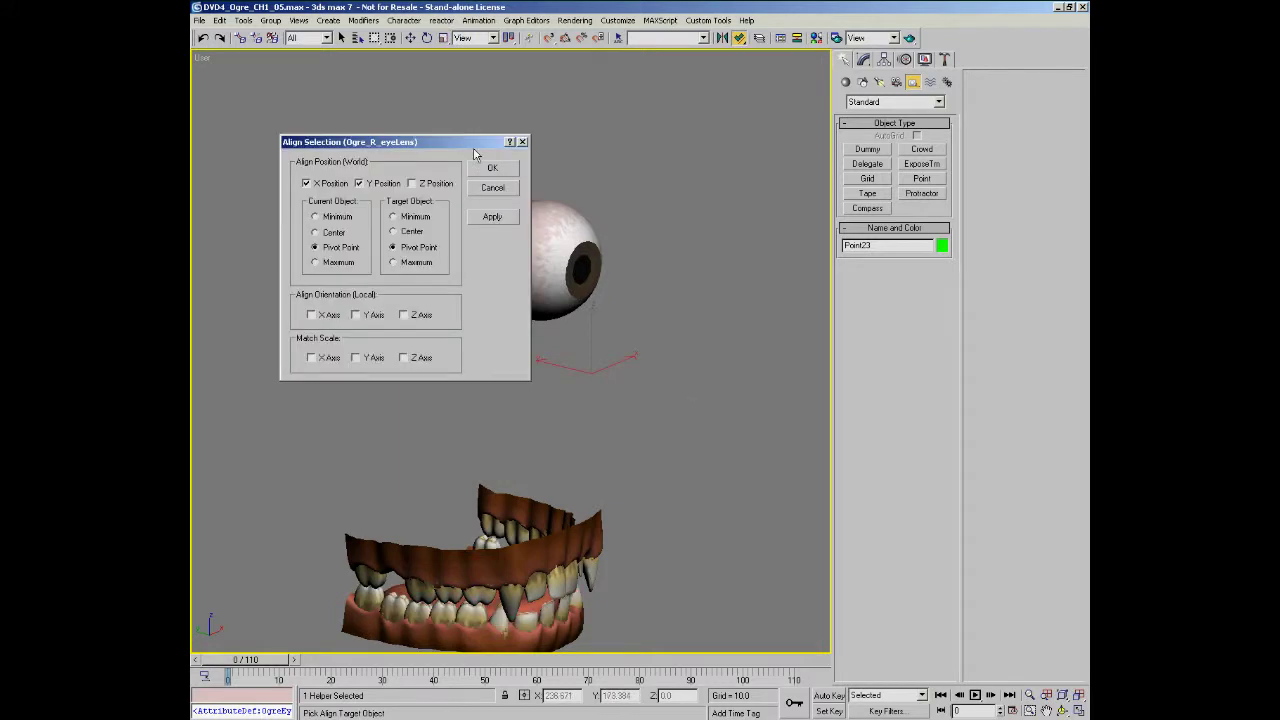
left_click(415, 184)
left_click(311, 314)
left_click(356, 314)
left_click(418, 318)
left_click(489, 170)
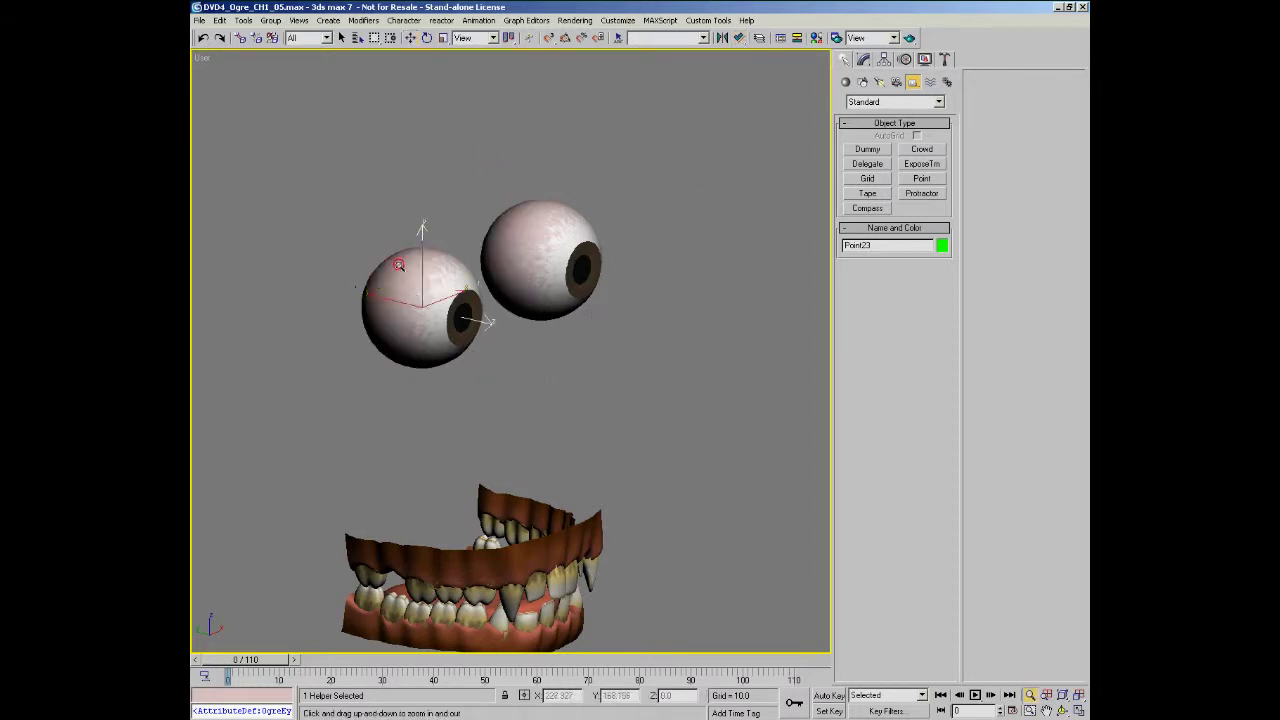
- Copy the Point helper and align the copy to the other eye, Ogre_R_eye01, in all position and orientation axes
scroll(540, 300, "up", 5)
mouse_move(543, 303)
middle_mouse_down()
mouse_move(570, 305)
mouse_move(544, 310)
middle_mouse_up()
scroll(546, 307, "down", 2)
left_click_drag(503, 264, 555, 230)
right_click(740, 304)
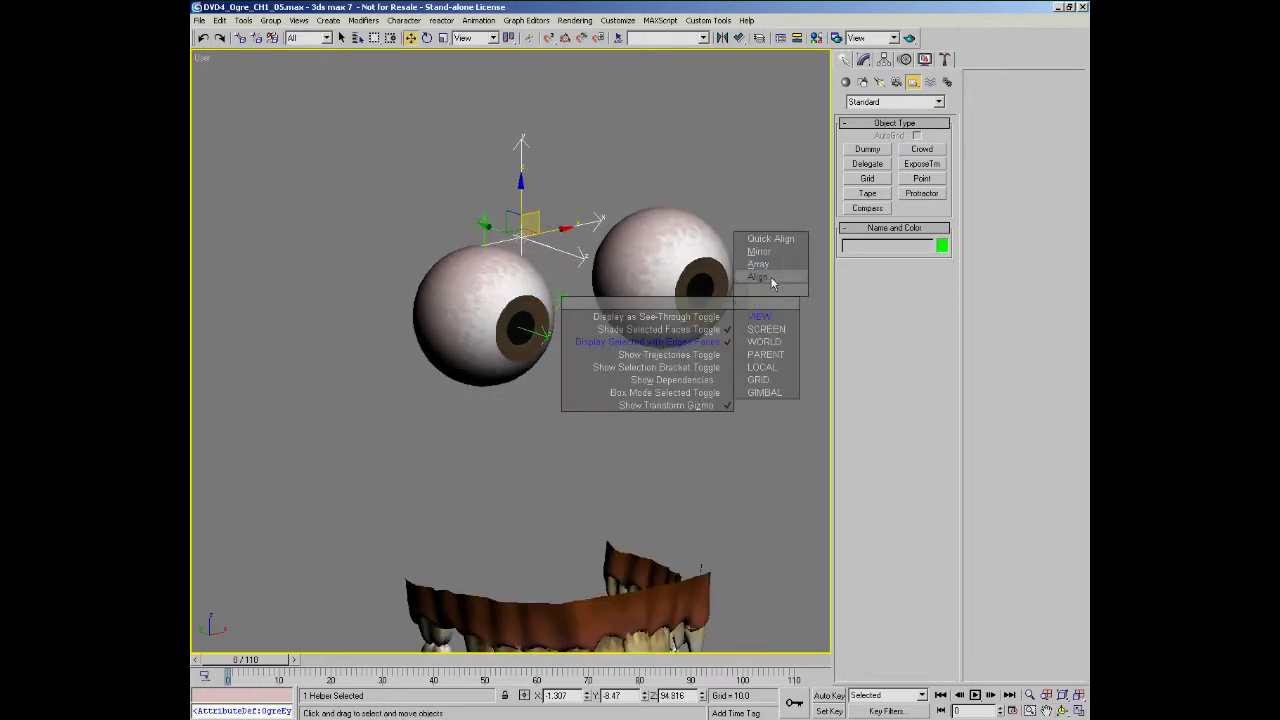
left_click(758, 277)
left_click(662, 257)
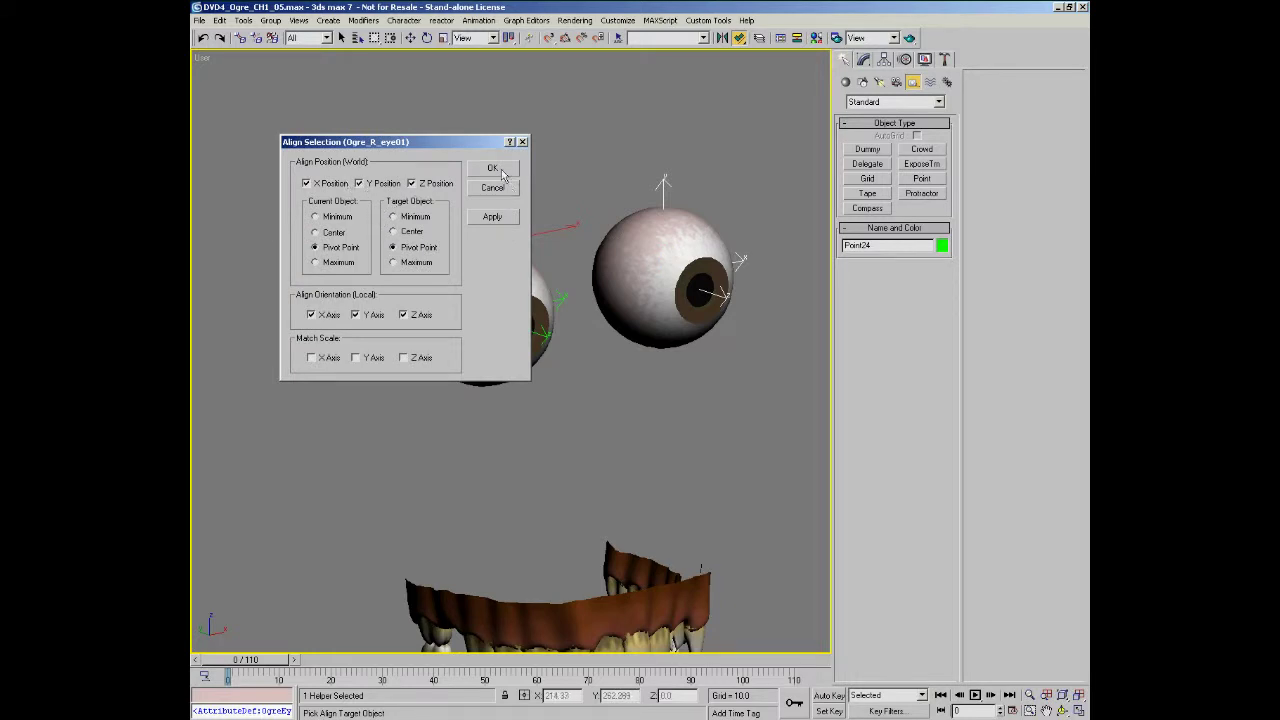
left_click(495, 168)
- Open the layer manager and unhide the Ogre Rig layer to show the bones around the eyes
middle_click_drag(565, 320, 396, 286, "alt")
scroll(530, 308, "down", 5)
key("ctrl+p")
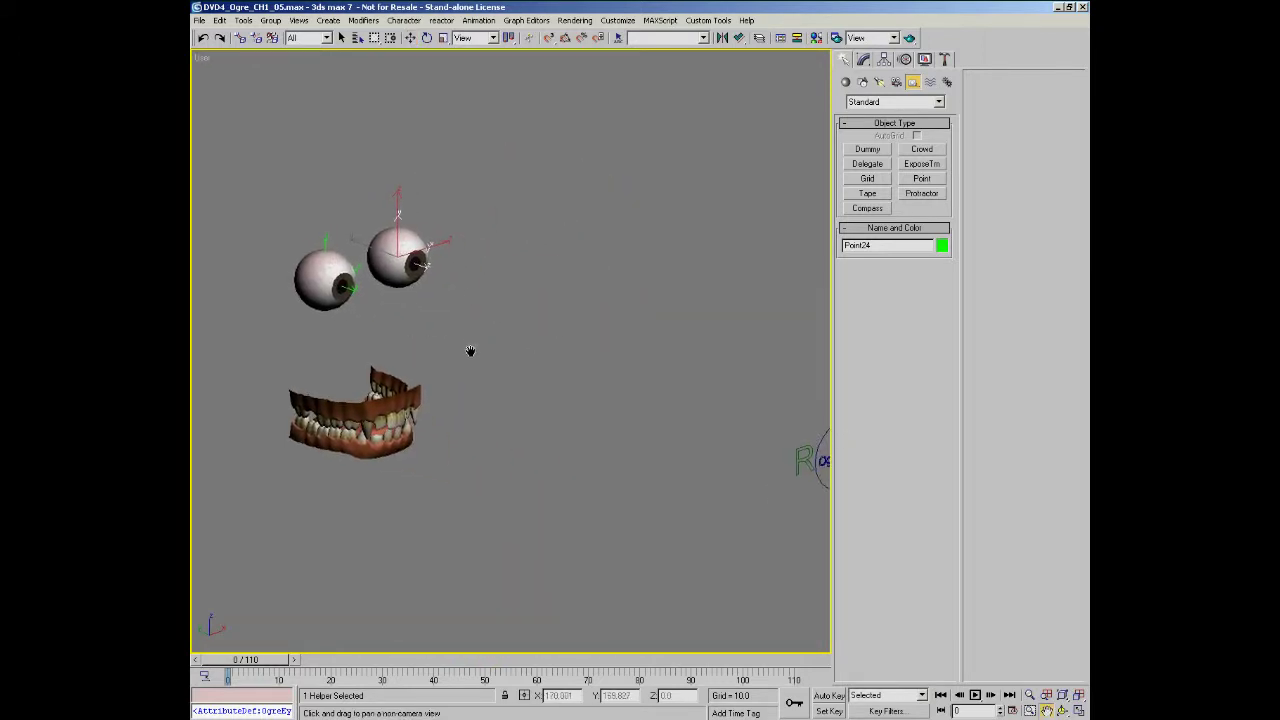
left_click_drag(529, 380, 626, 405)
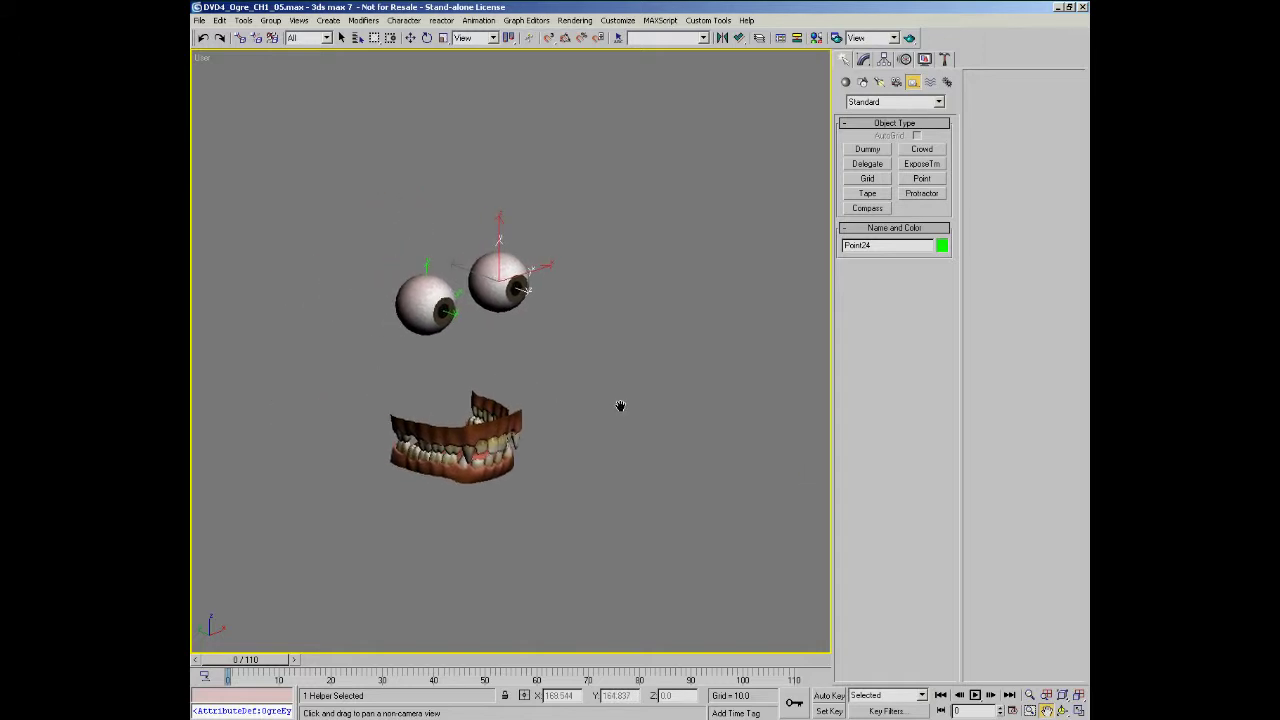
key("l")
left_click(361, 566)
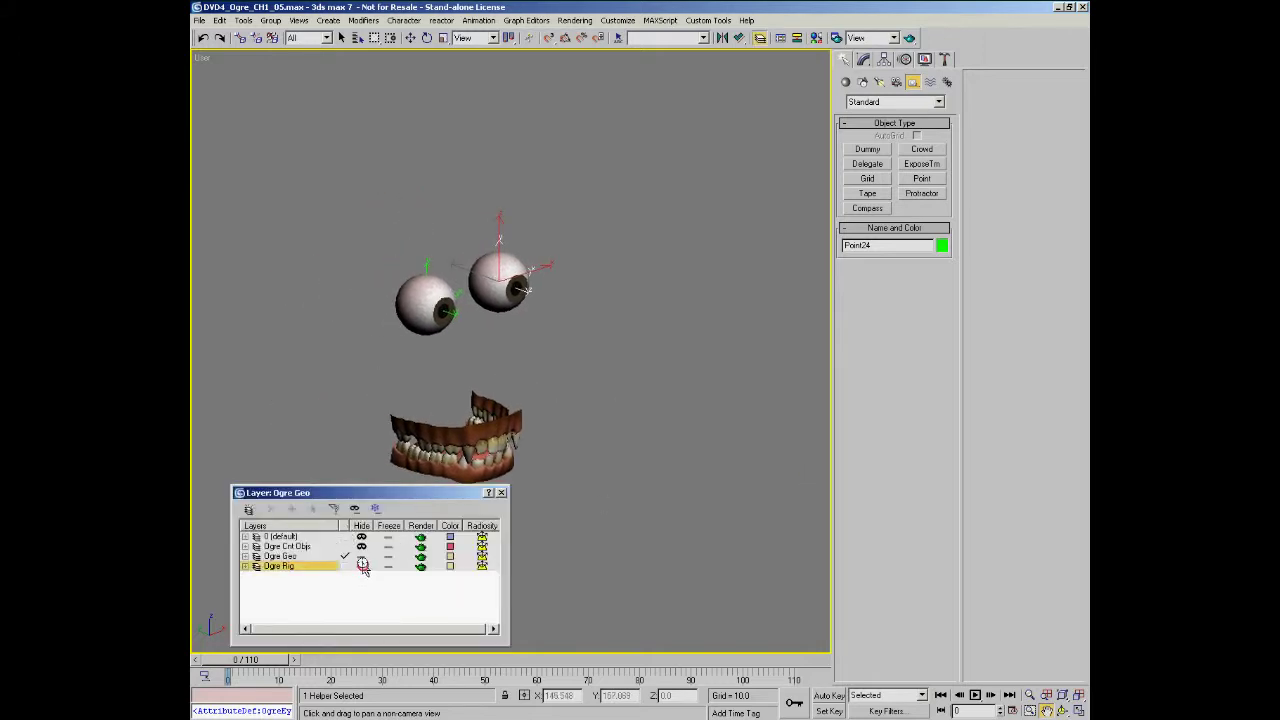
left_click_drag(455, 318, 575, 338)
scroll(560, 320, "up", 5)
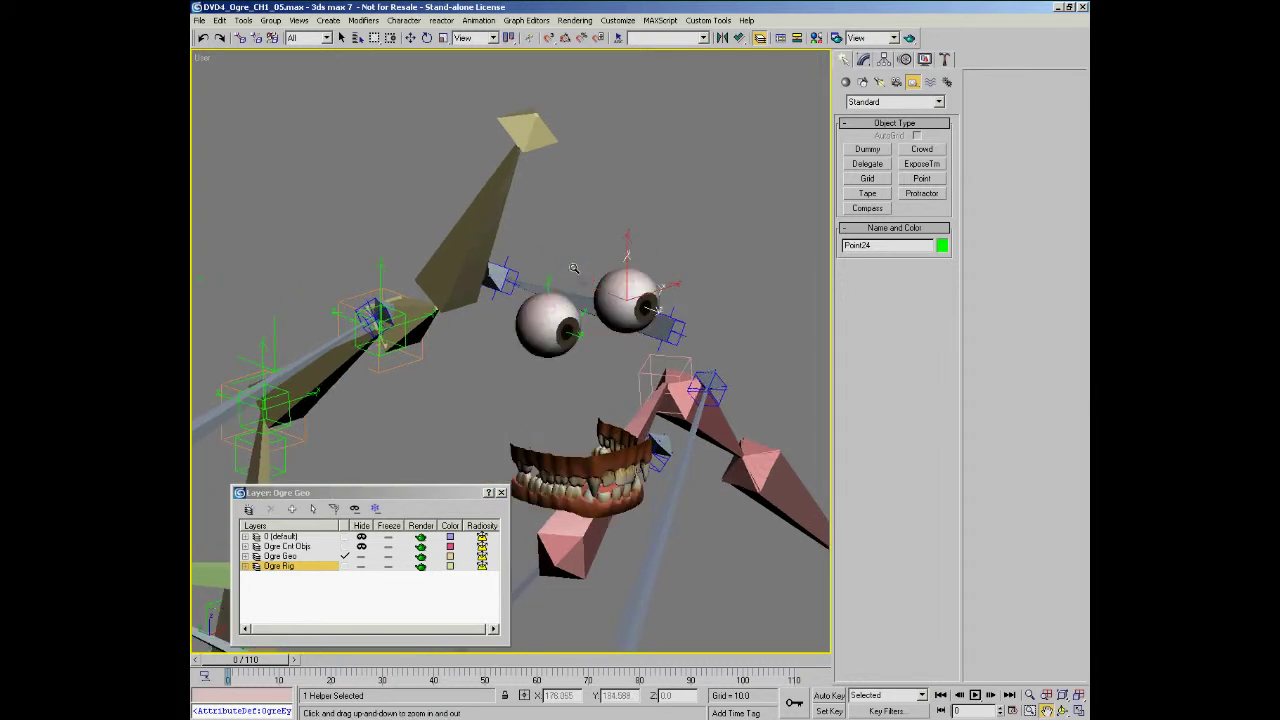
- Select both eye Point helpers and link them to the ogre's large head bone
key("w")
left_click(530, 260, "ctrl")
middle_click_drag(546, 296, 666, 343, "alt")
right_click(667, 345)
left_click(706, 247)
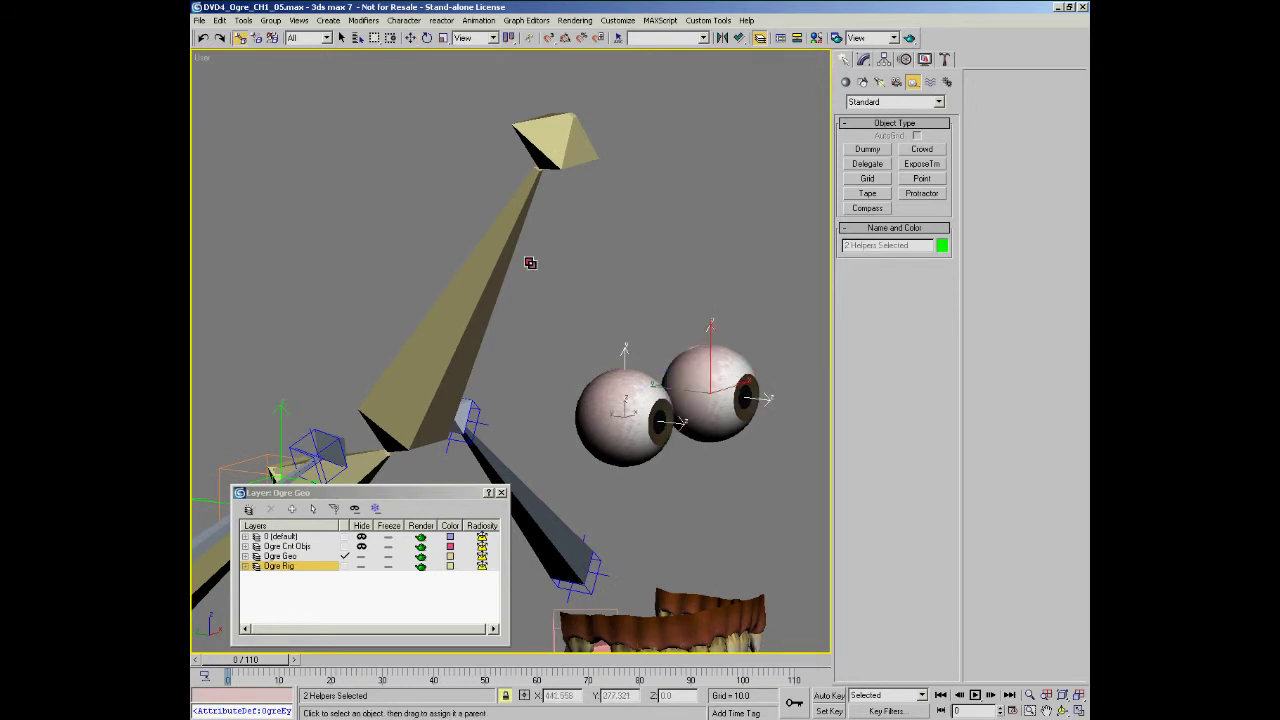
left_click_drag(493, 267, 494, 267)
right_click(620, 284)
left_click(648, 312)
middle_click_drag(648, 313, 544, 290, "alt")
key("w")
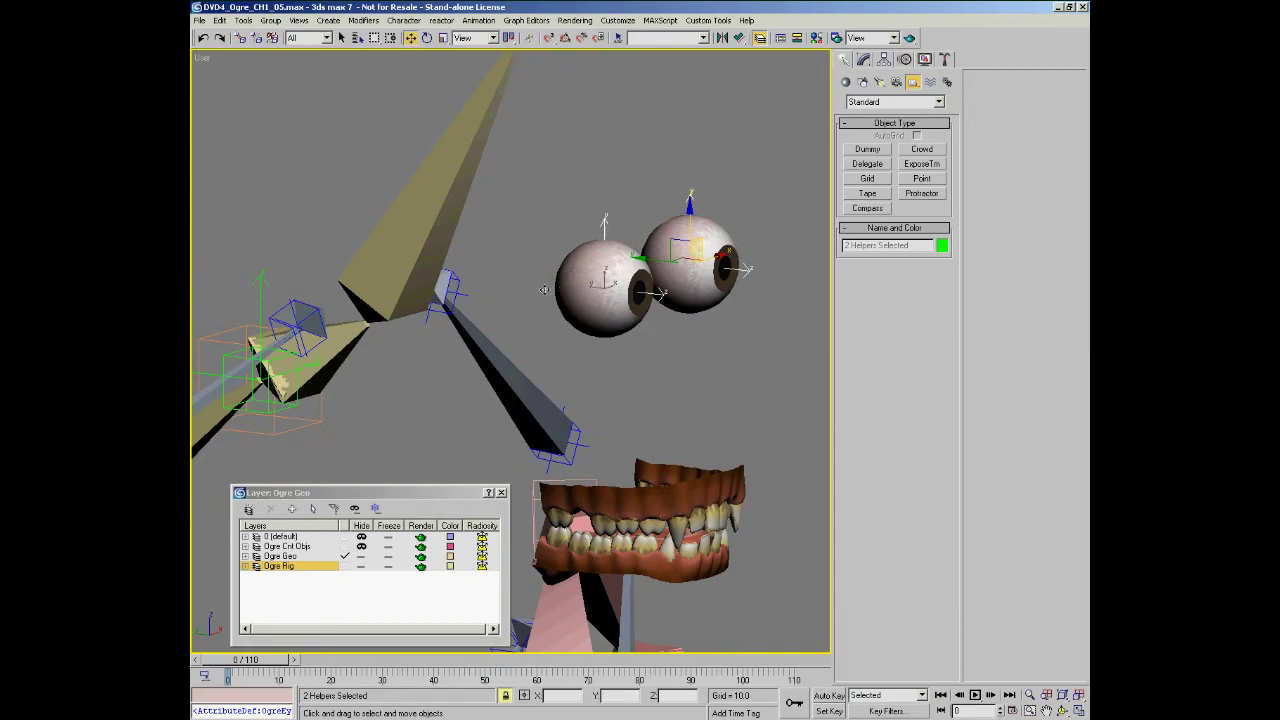